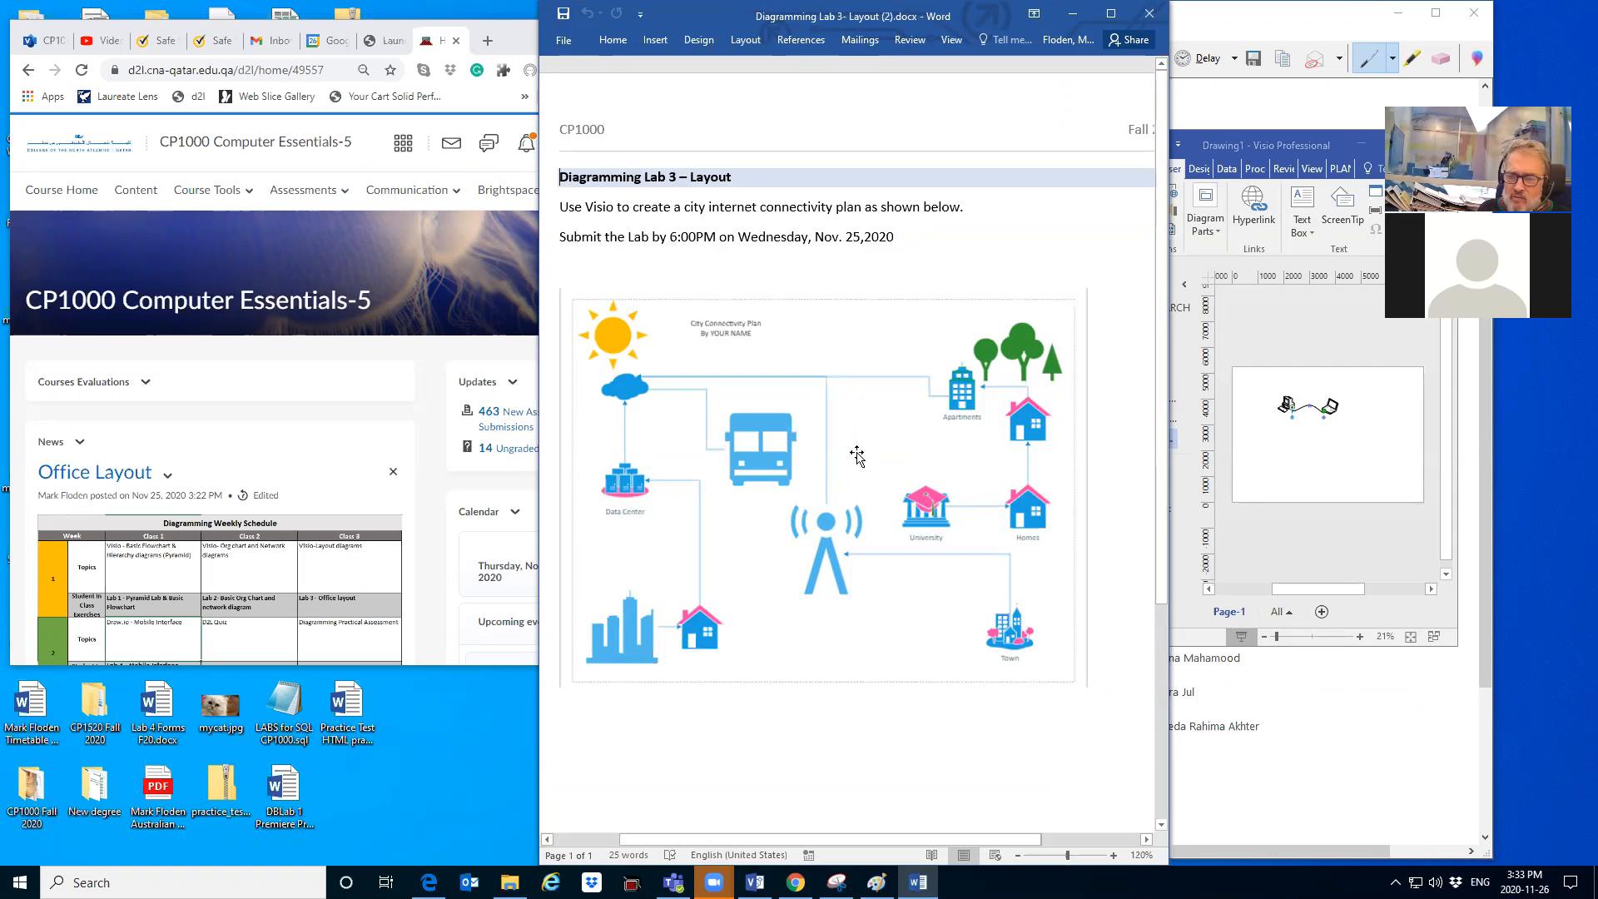
# - Switch to the Visio drawing window, reposition it over the Word document and enlarge it to show the whole page
pyautogui.click(1252, 145)
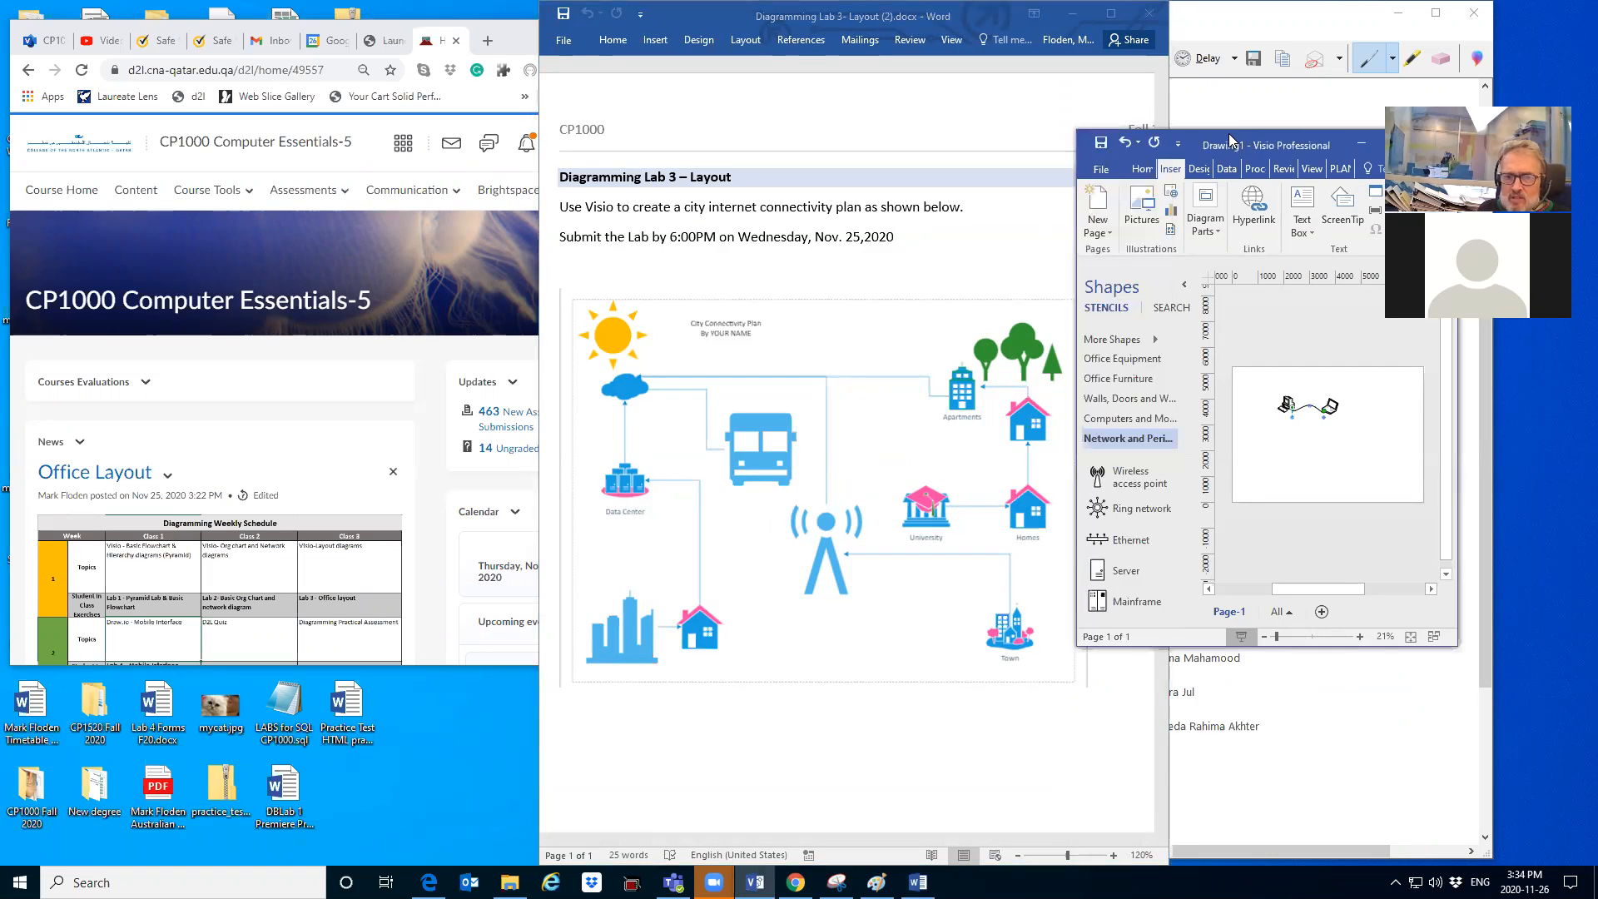
pyautogui.moveTo(1230, 139); pyautogui.dragTo(82, 277)
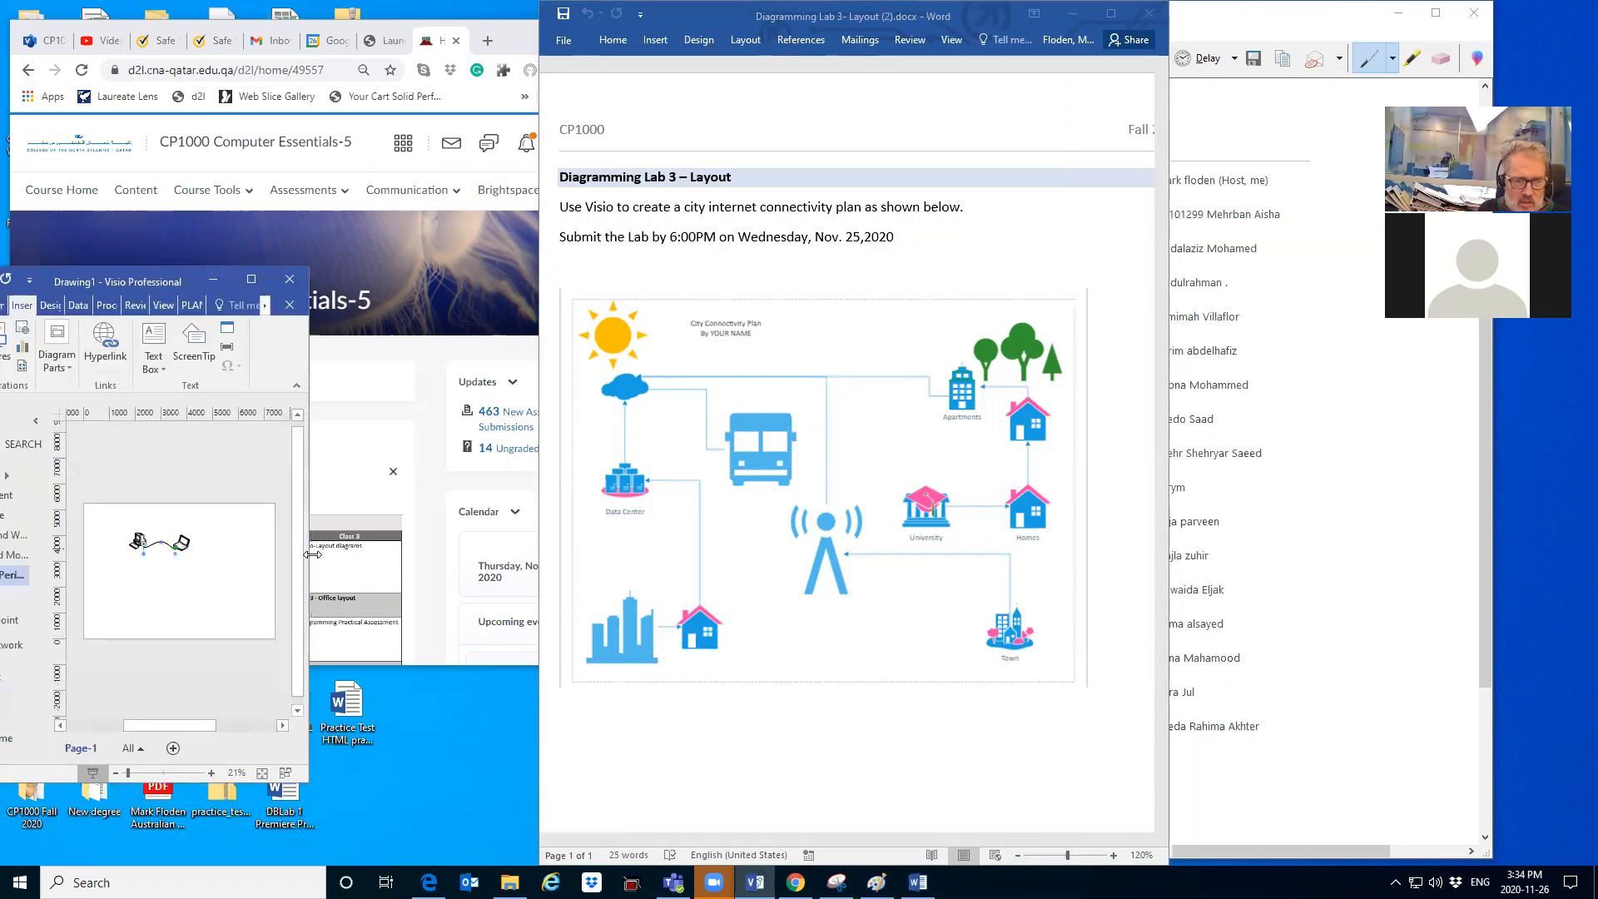
pyautogui.moveTo(312, 553); pyautogui.dragTo(1073, 554)
pyautogui.moveTo(741, 269); pyautogui.dragTo(951, 122)
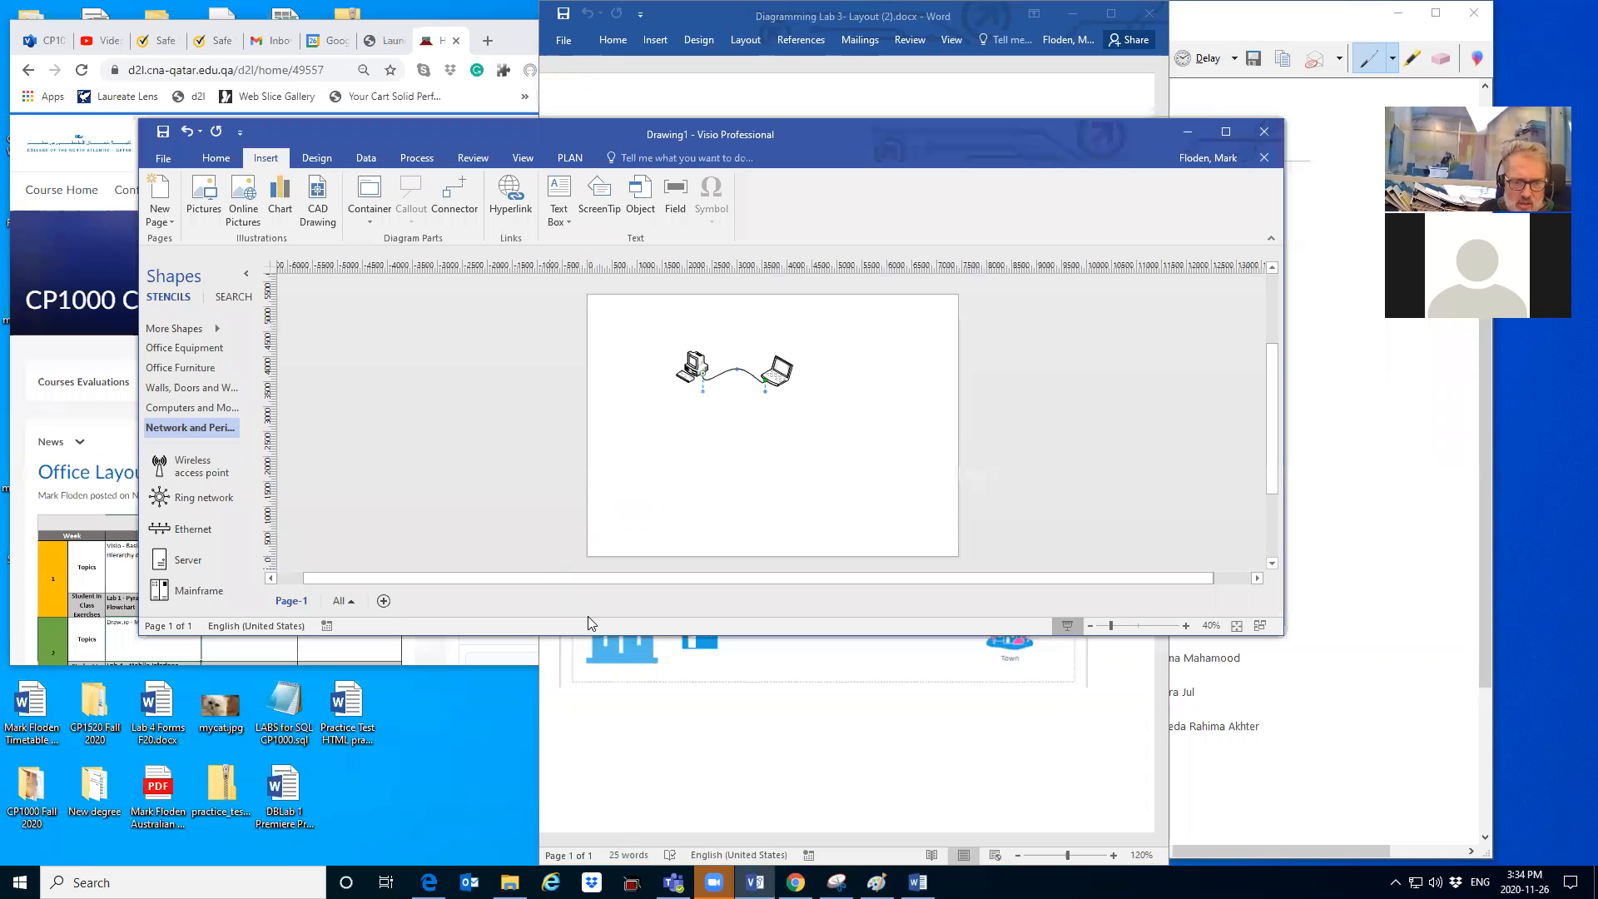
pyautogui.moveTo(598, 636); pyautogui.dragTo(597, 815)
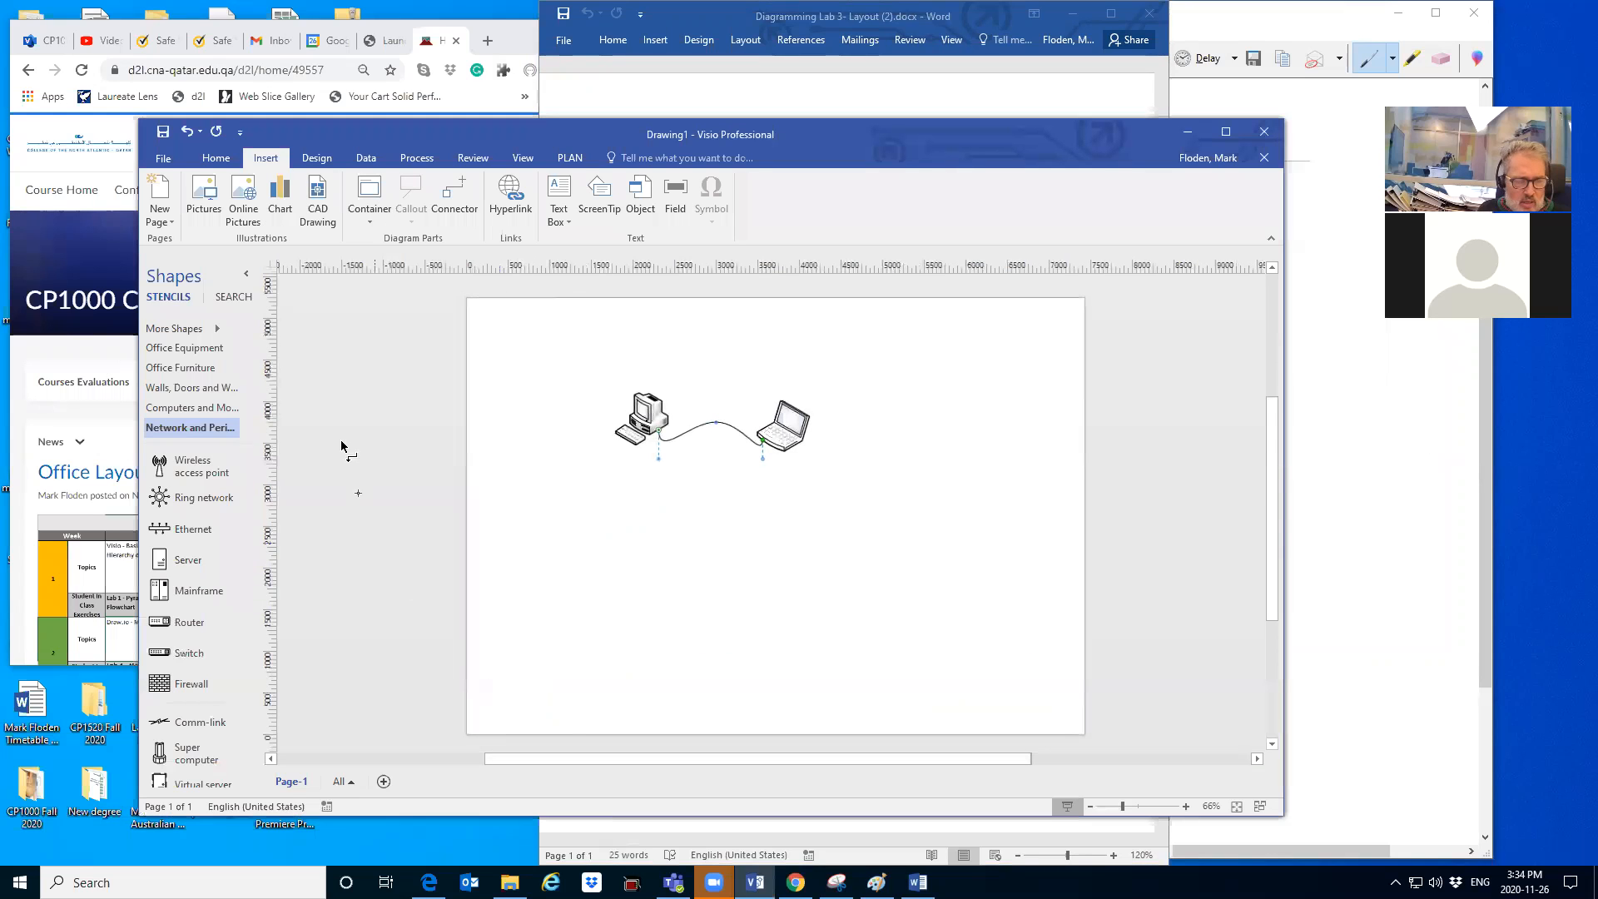
# - Browse the additional shape categories and add the Computers and Monitors stencil from the Network category
pyautogui.click(166, 329)
pyautogui.moveTo(292, 457)
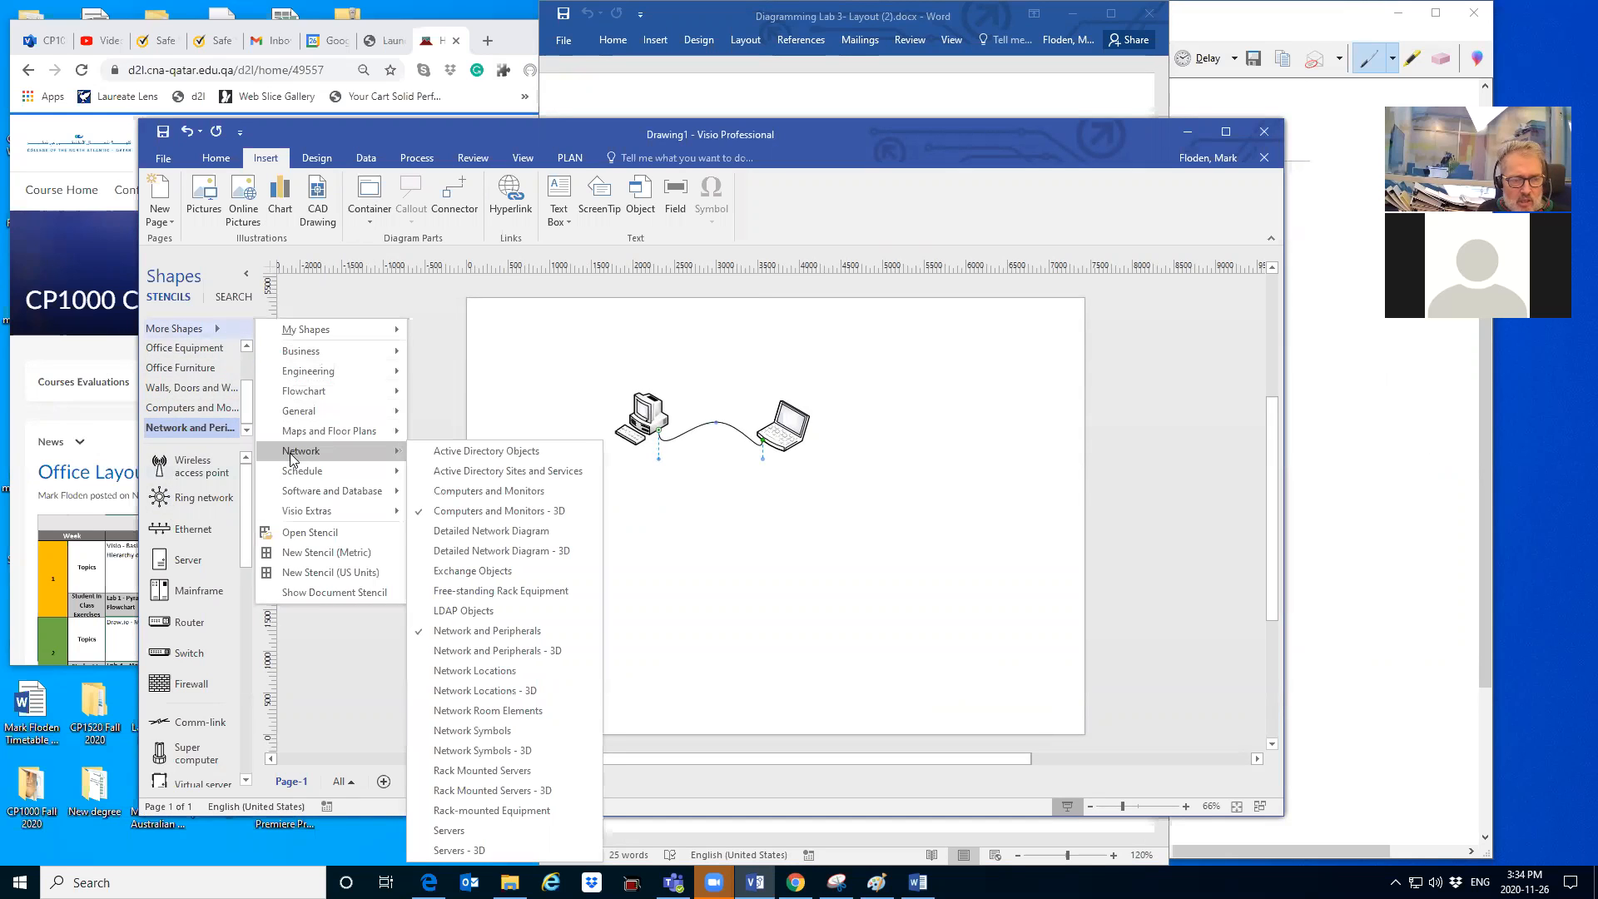
pyautogui.moveTo(299, 417)
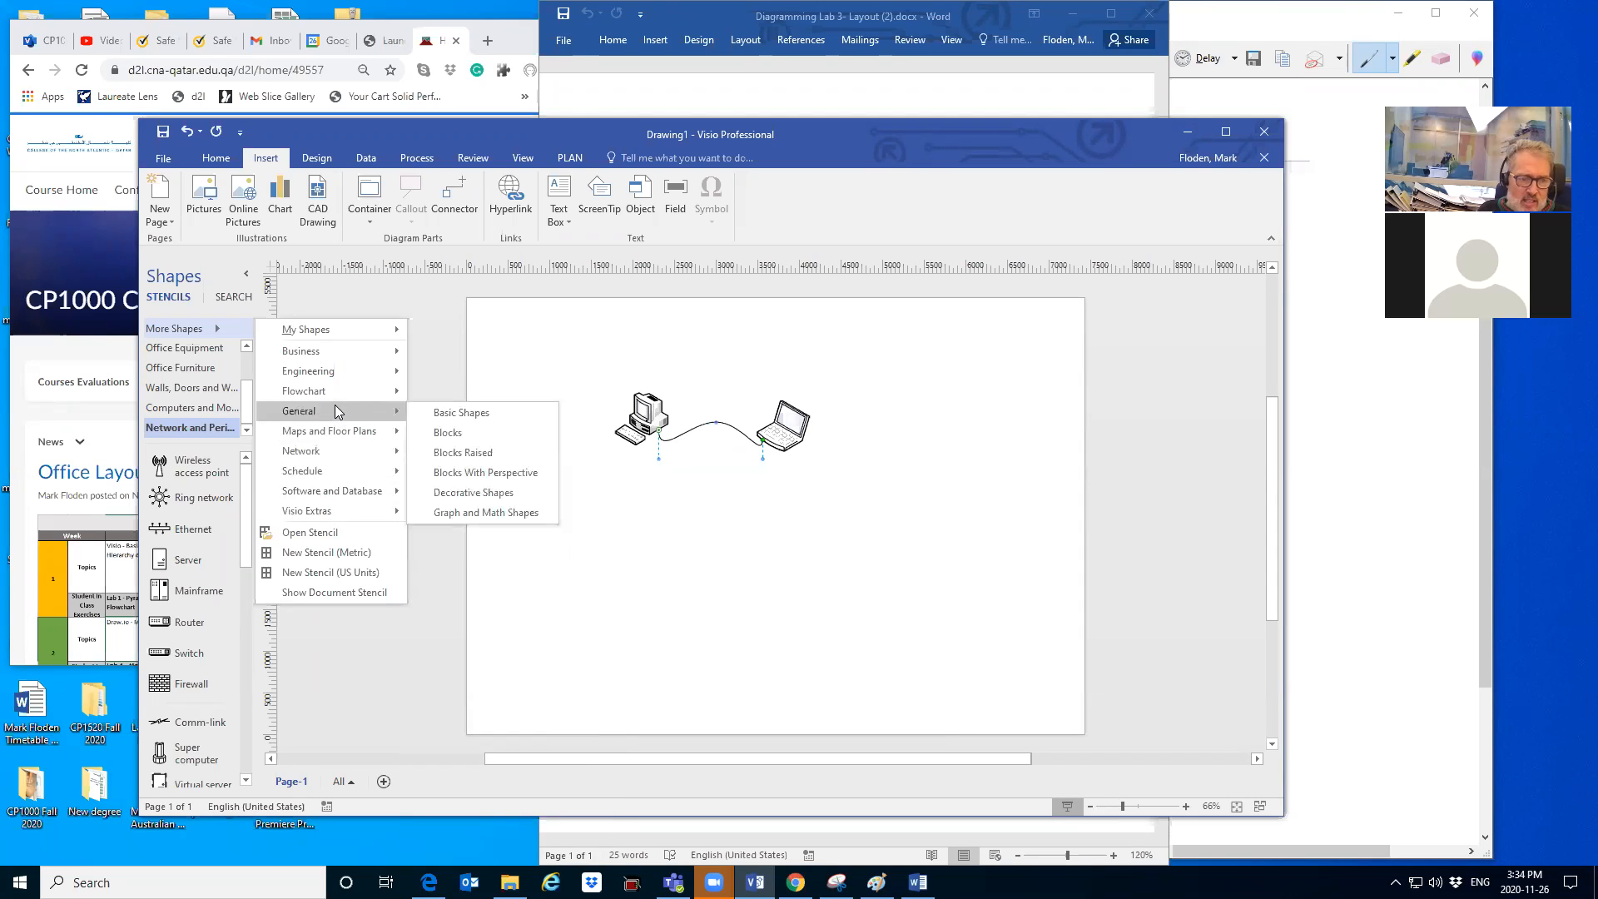
pyautogui.moveTo(335, 381)
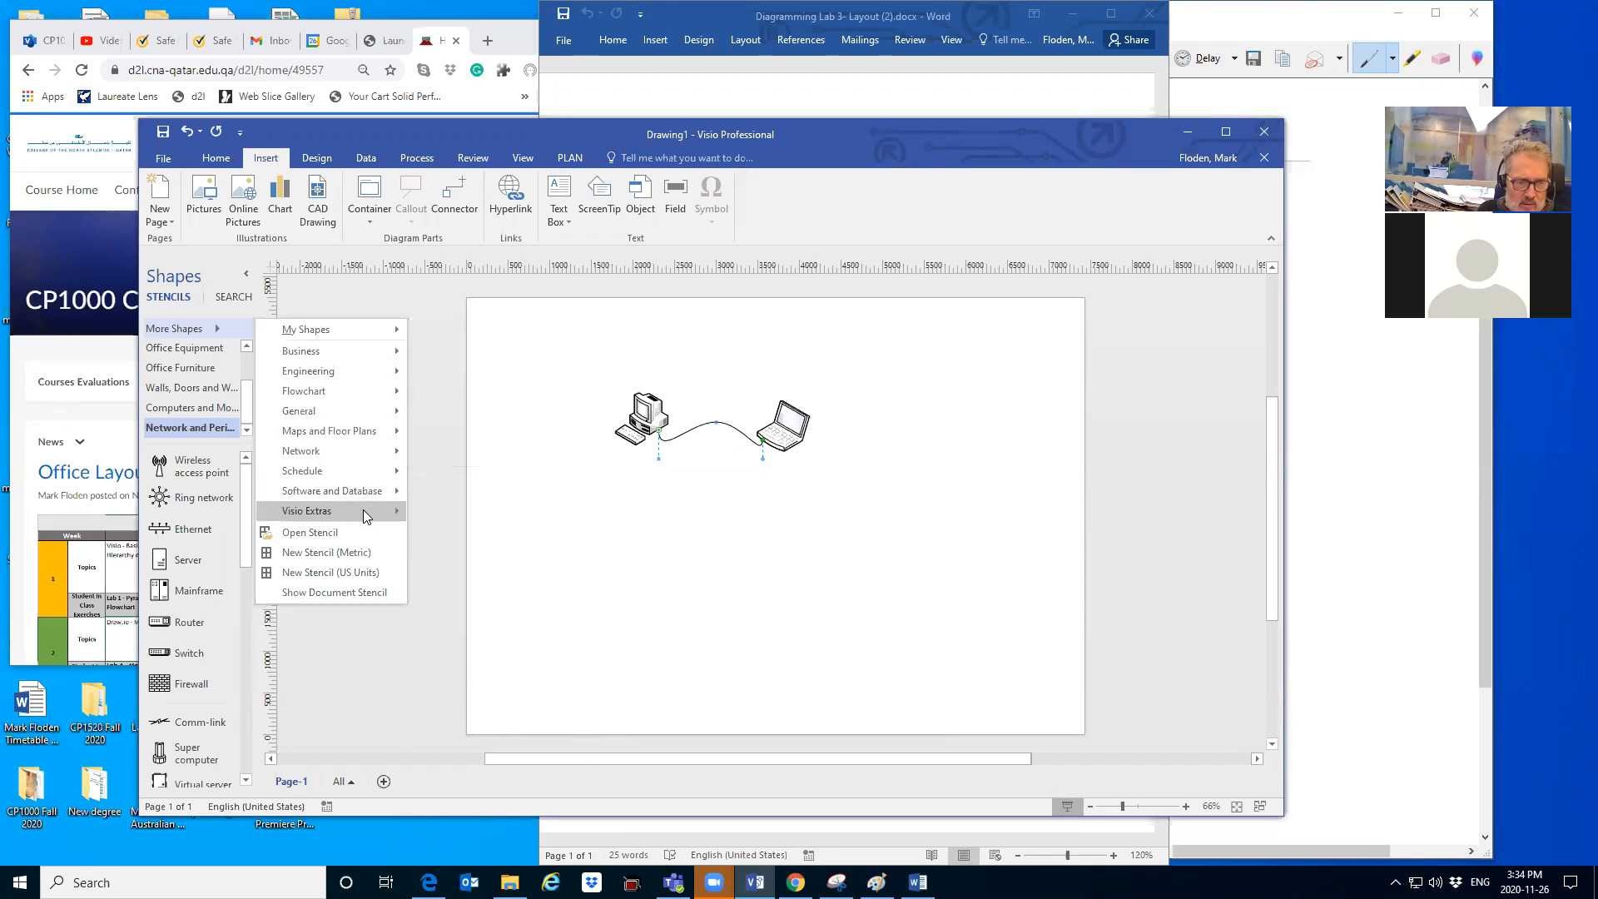
pyautogui.moveTo(363, 510)
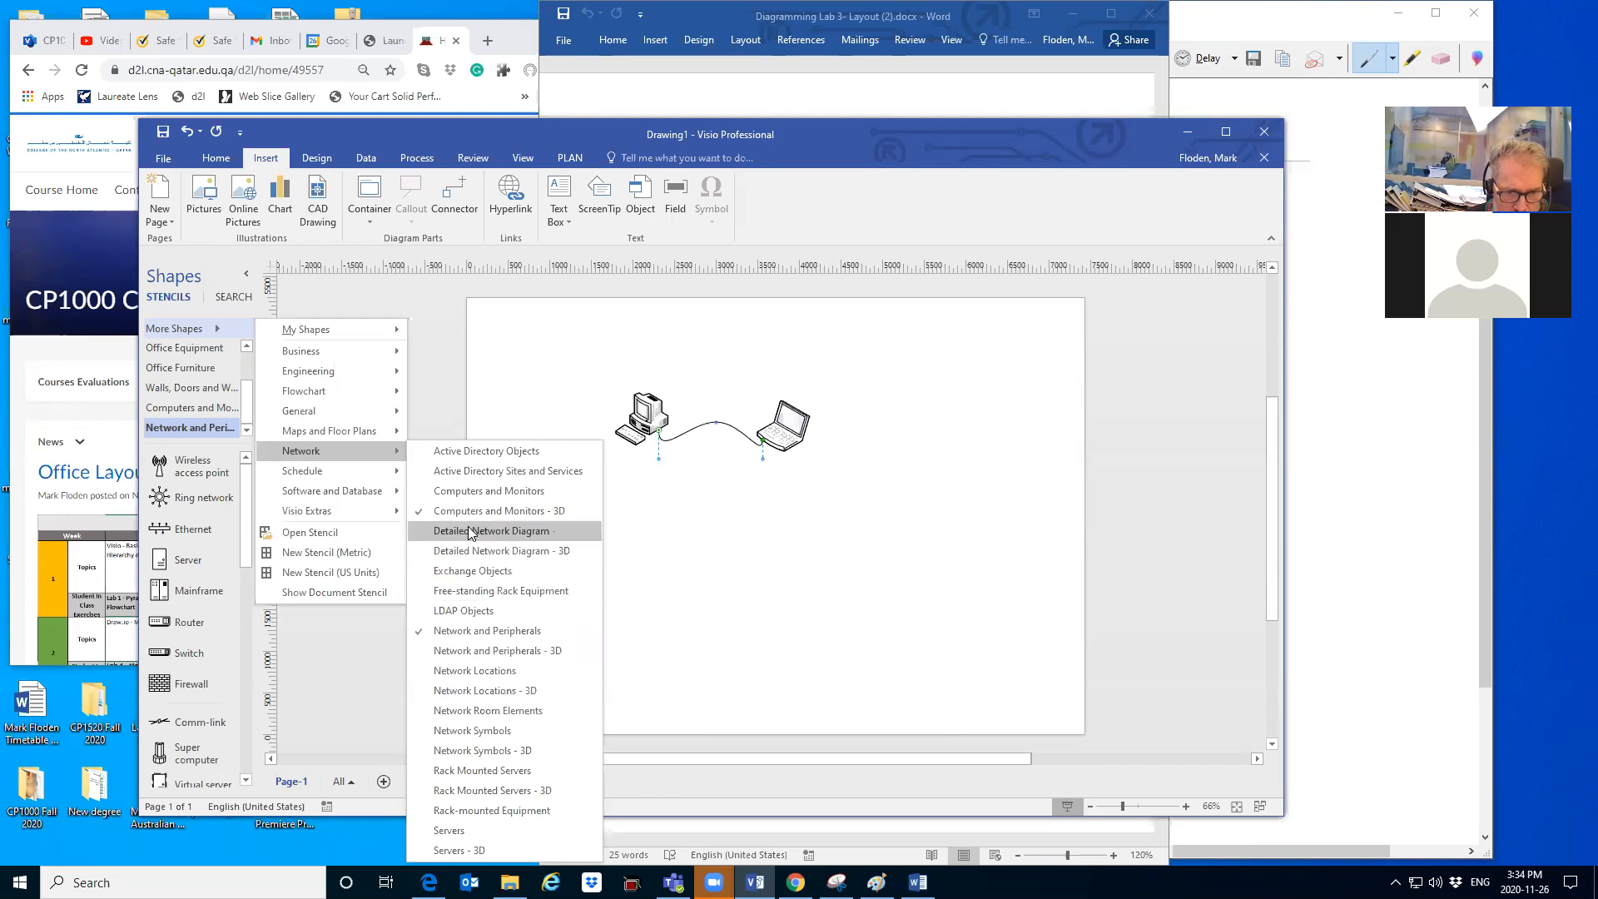
pyautogui.click(460, 492)
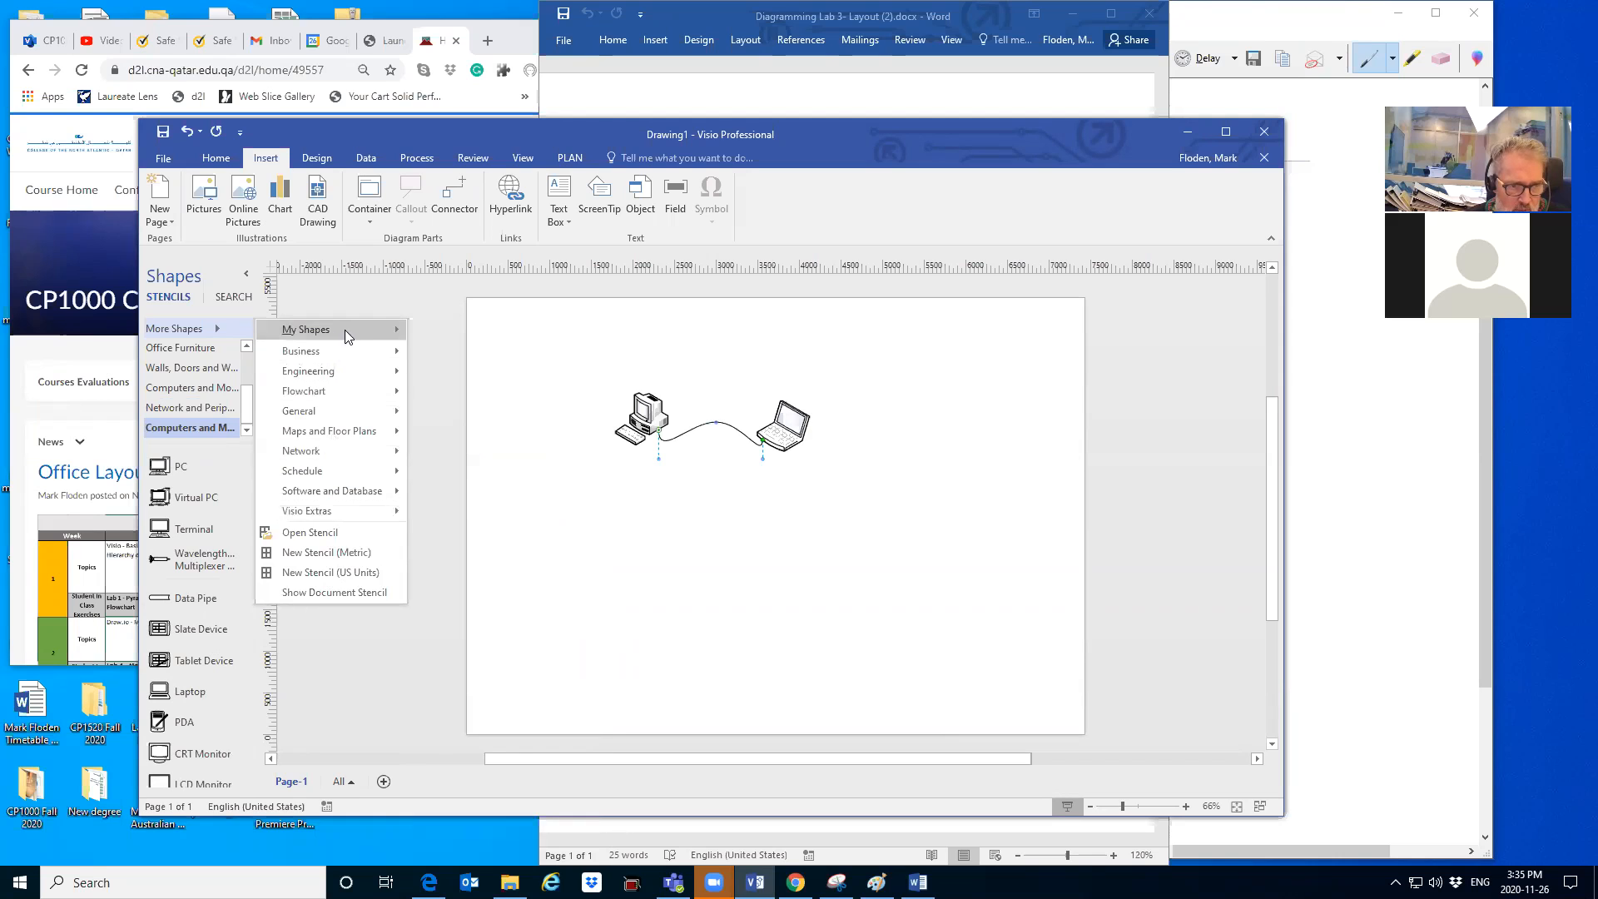
pyautogui.click(327, 301)
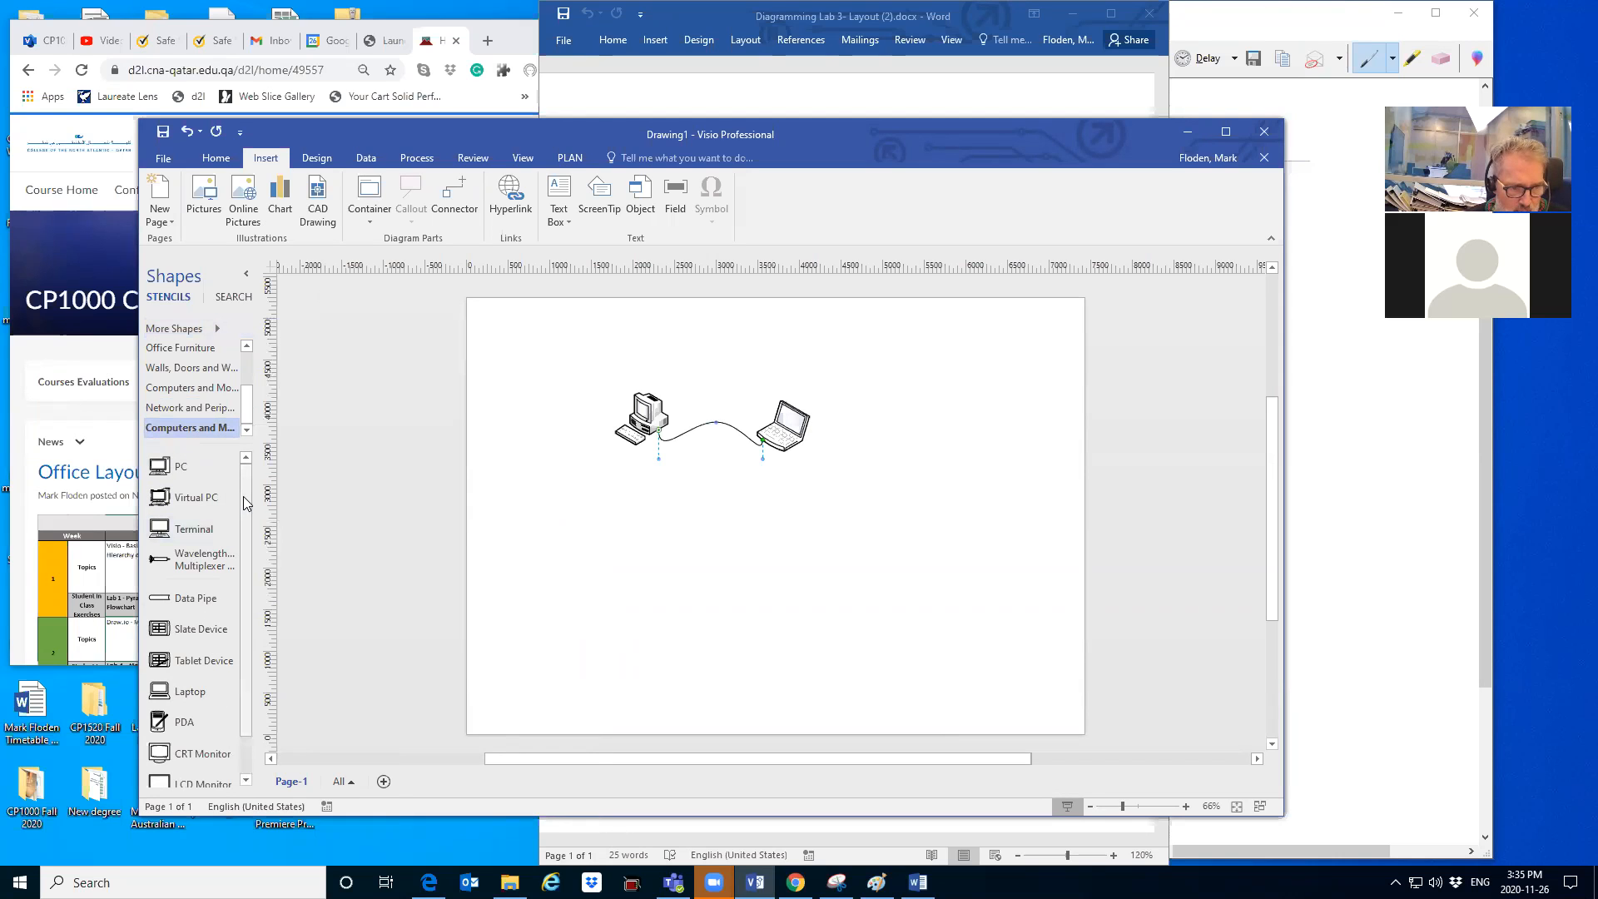
# - Compare the shapes in the Computers and Monitors stencil with its 3D version and view the list of open stencils
pyautogui.scroll(-1, 254, 585)
pyautogui.scroll(1, 264, 508)
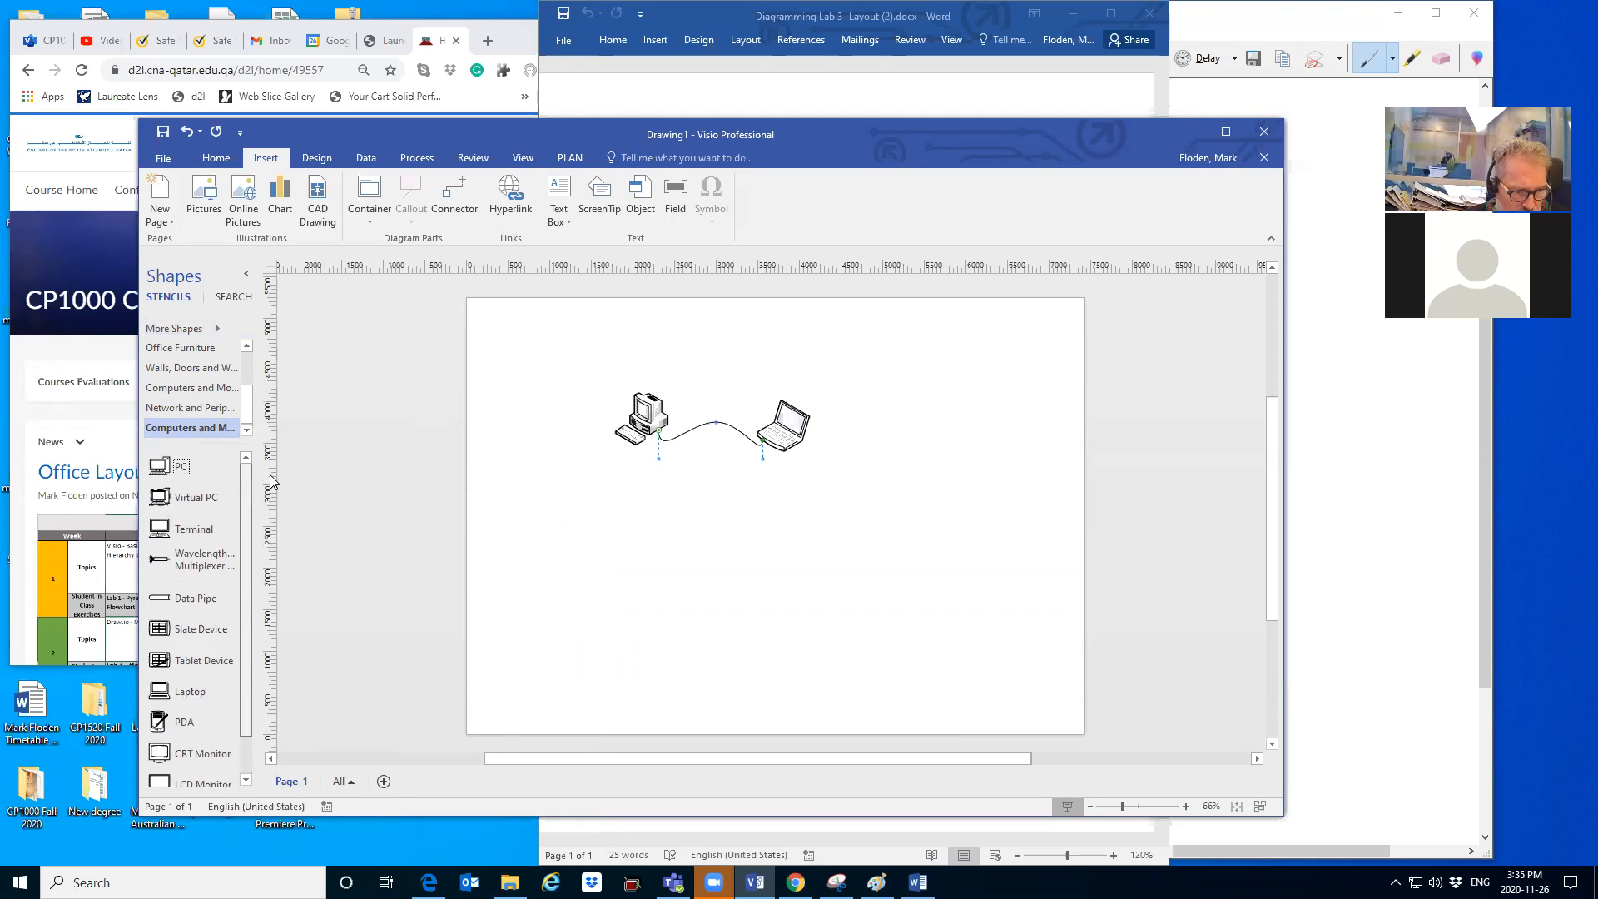
pyautogui.click(190, 389)
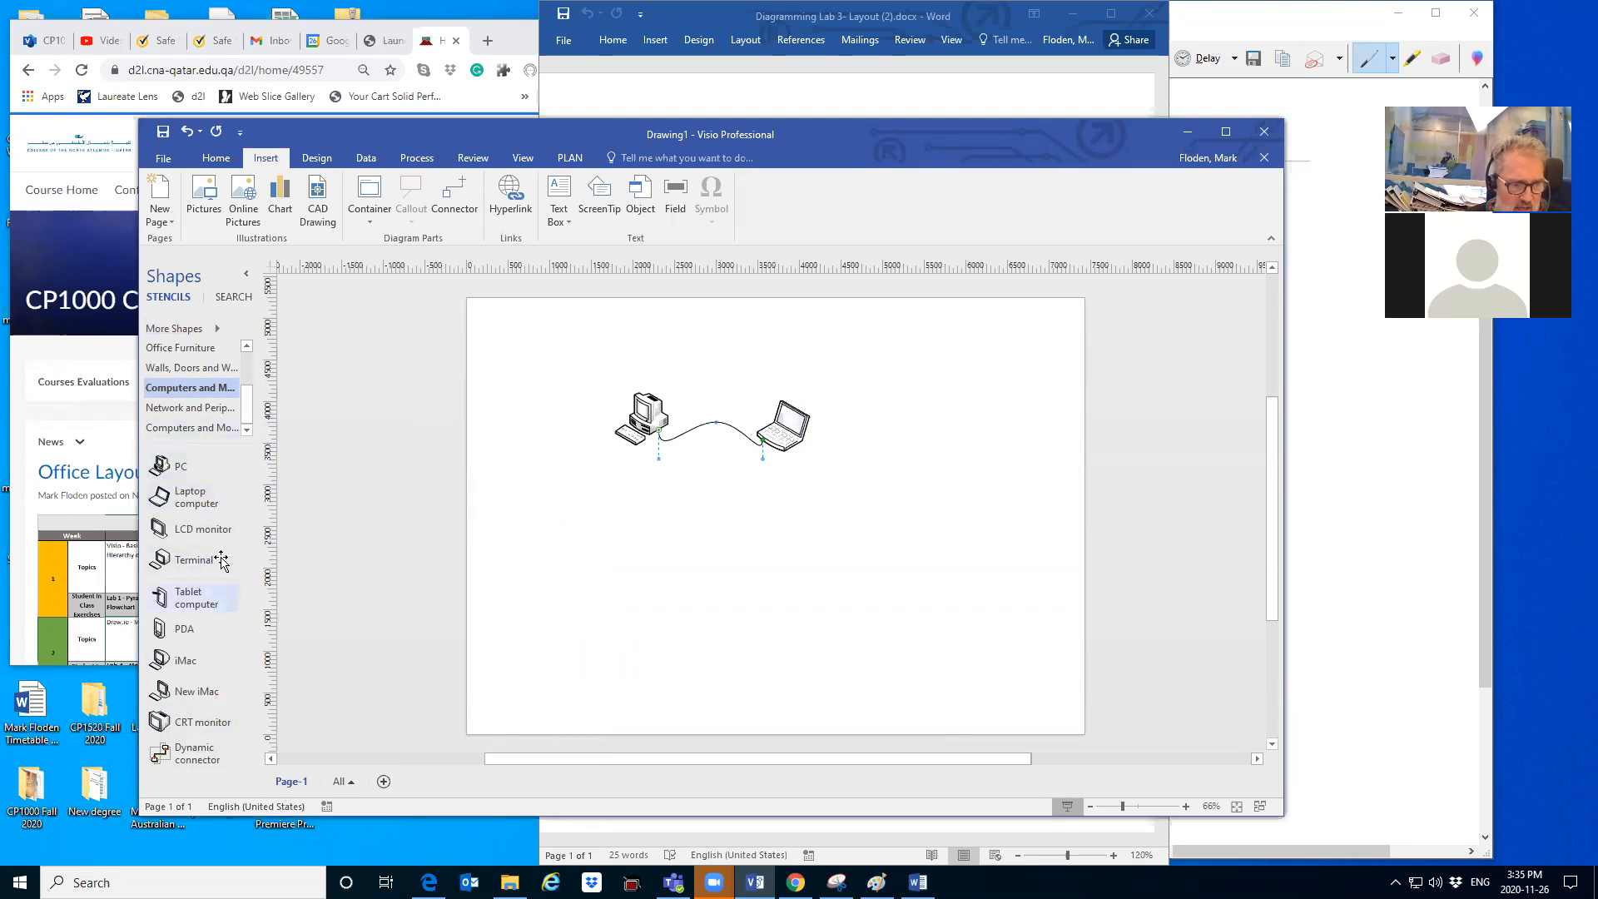
pyautogui.moveTo(246, 397); pyautogui.dragTo(242, 358)
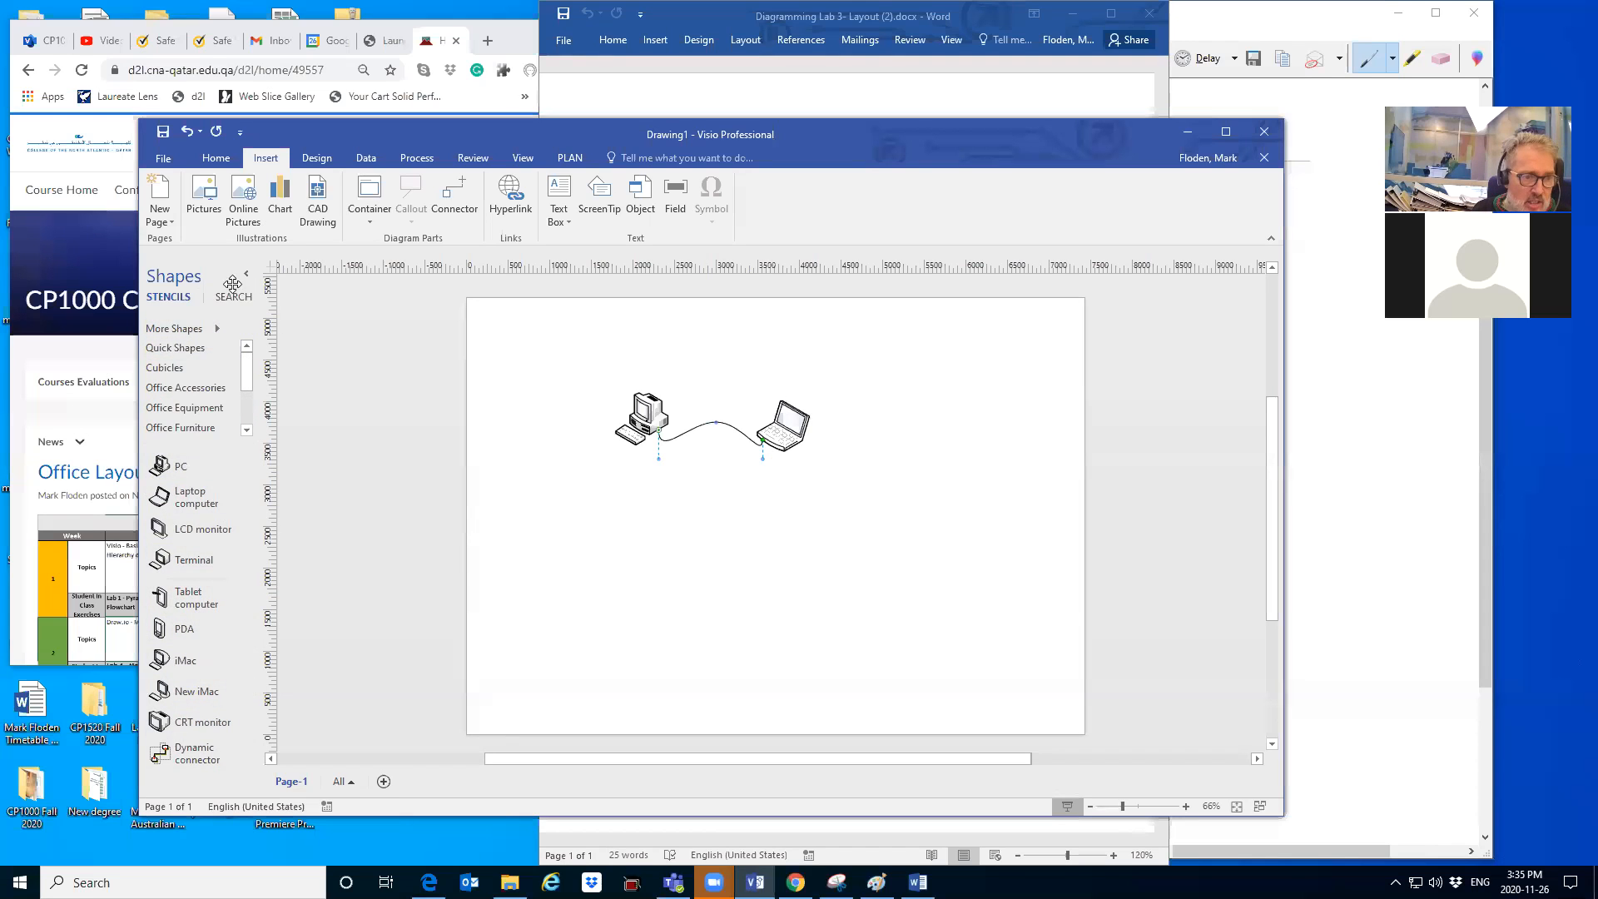
# - Search the shapes for "server" and place the Data Center shape on the page below and left of the PC
pyautogui.click(233, 297)
pyautogui.click(198, 328)
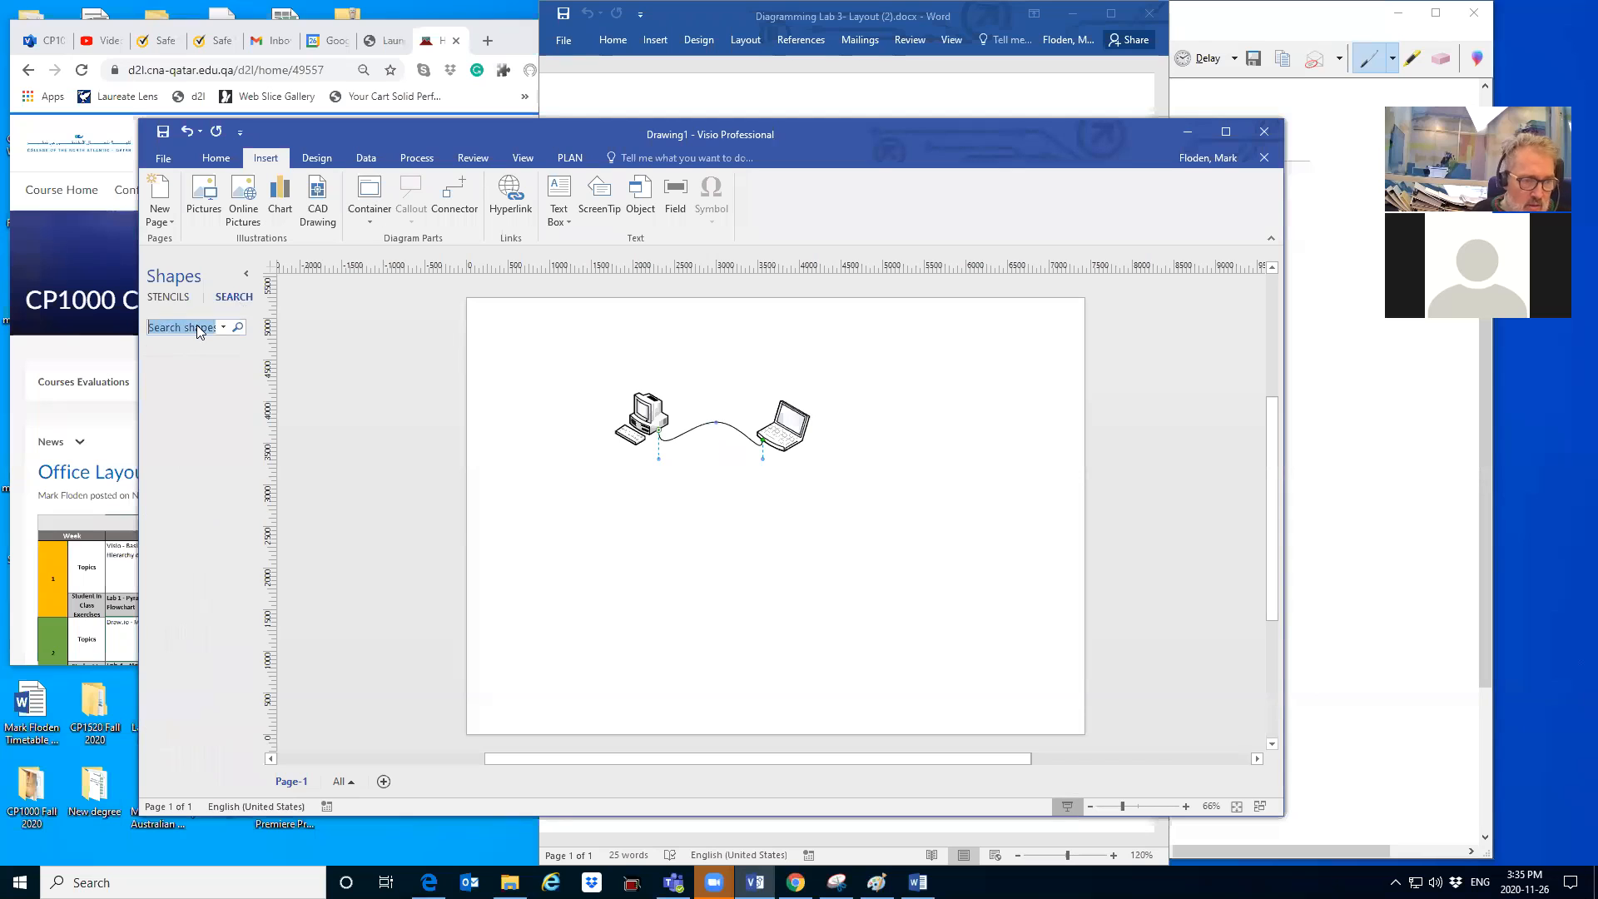
pyautogui.write('server')
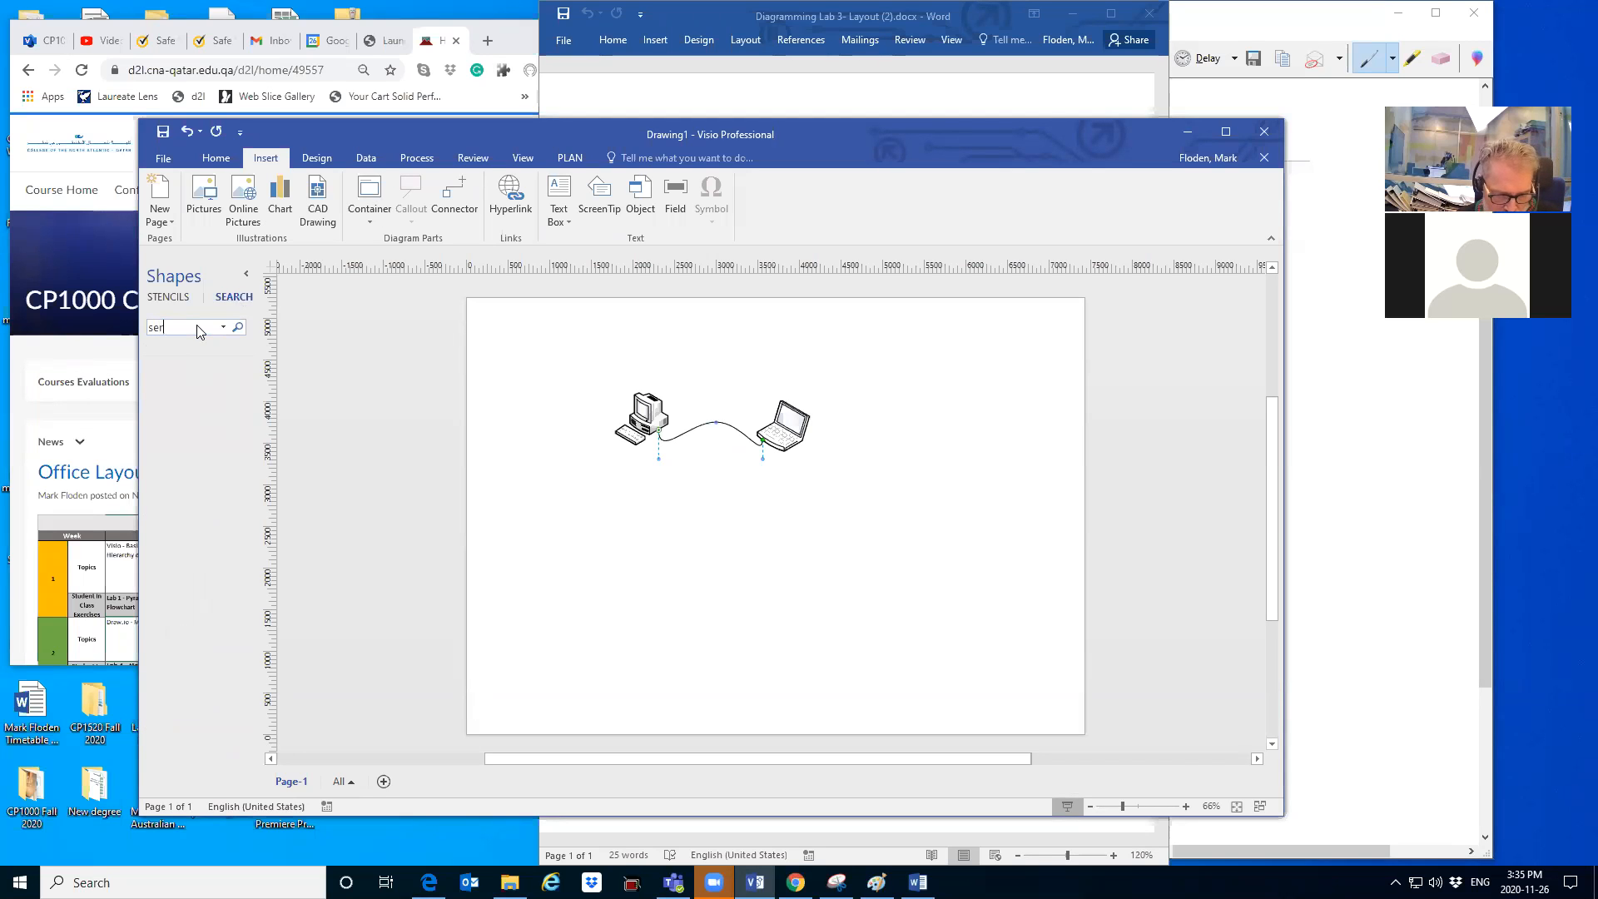
pyautogui.click(239, 328)
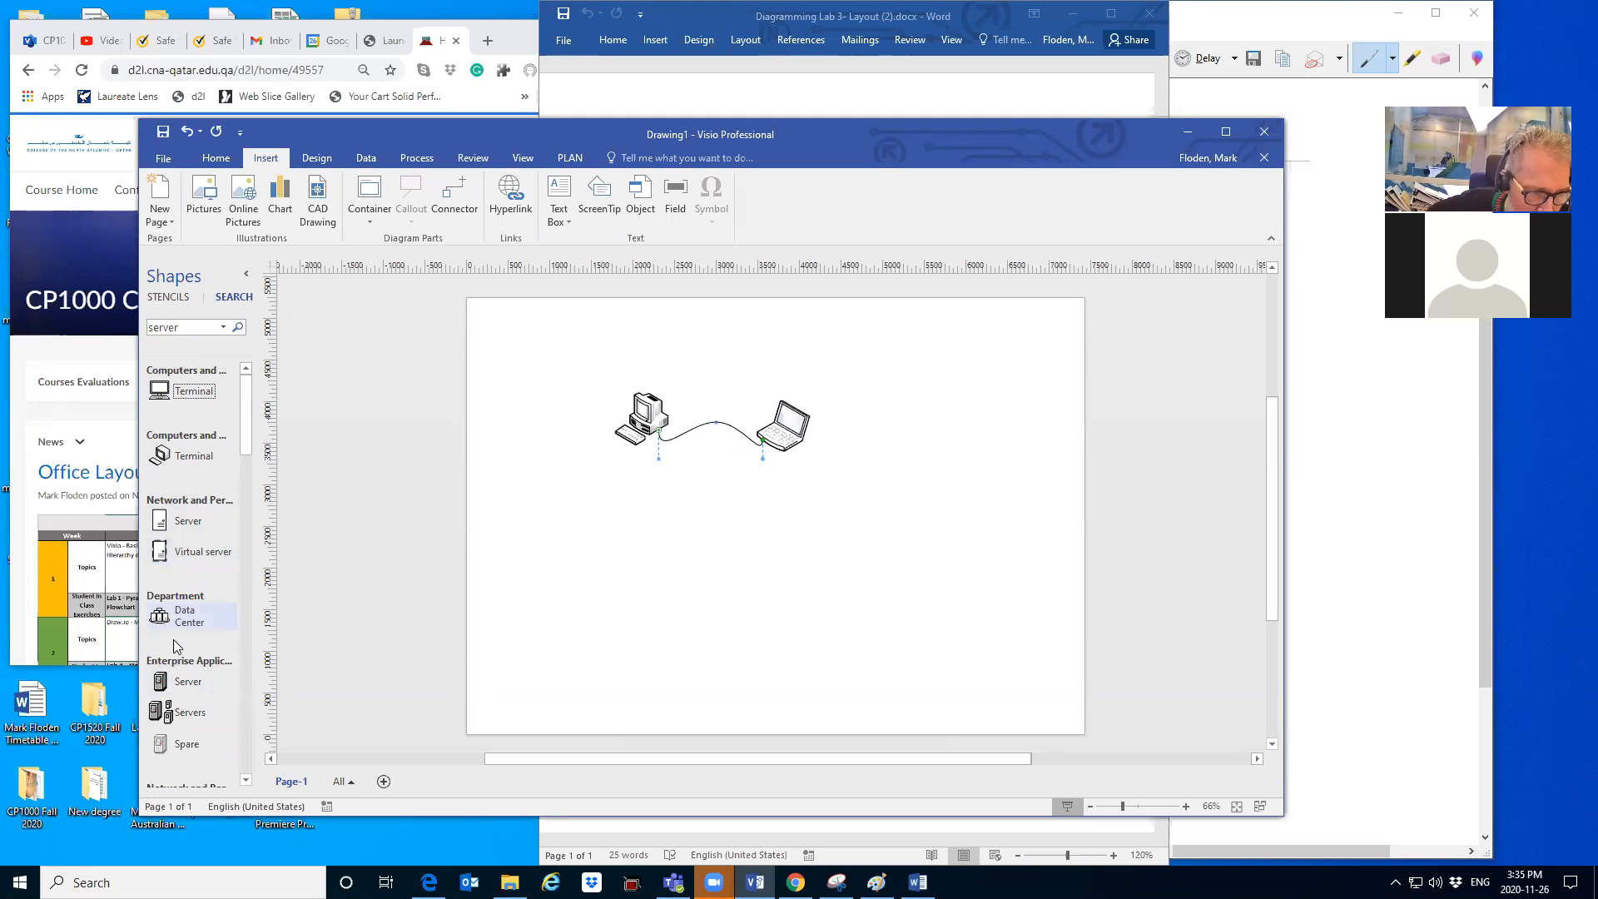
pyautogui.moveTo(159, 620); pyautogui.dragTo(573, 522)
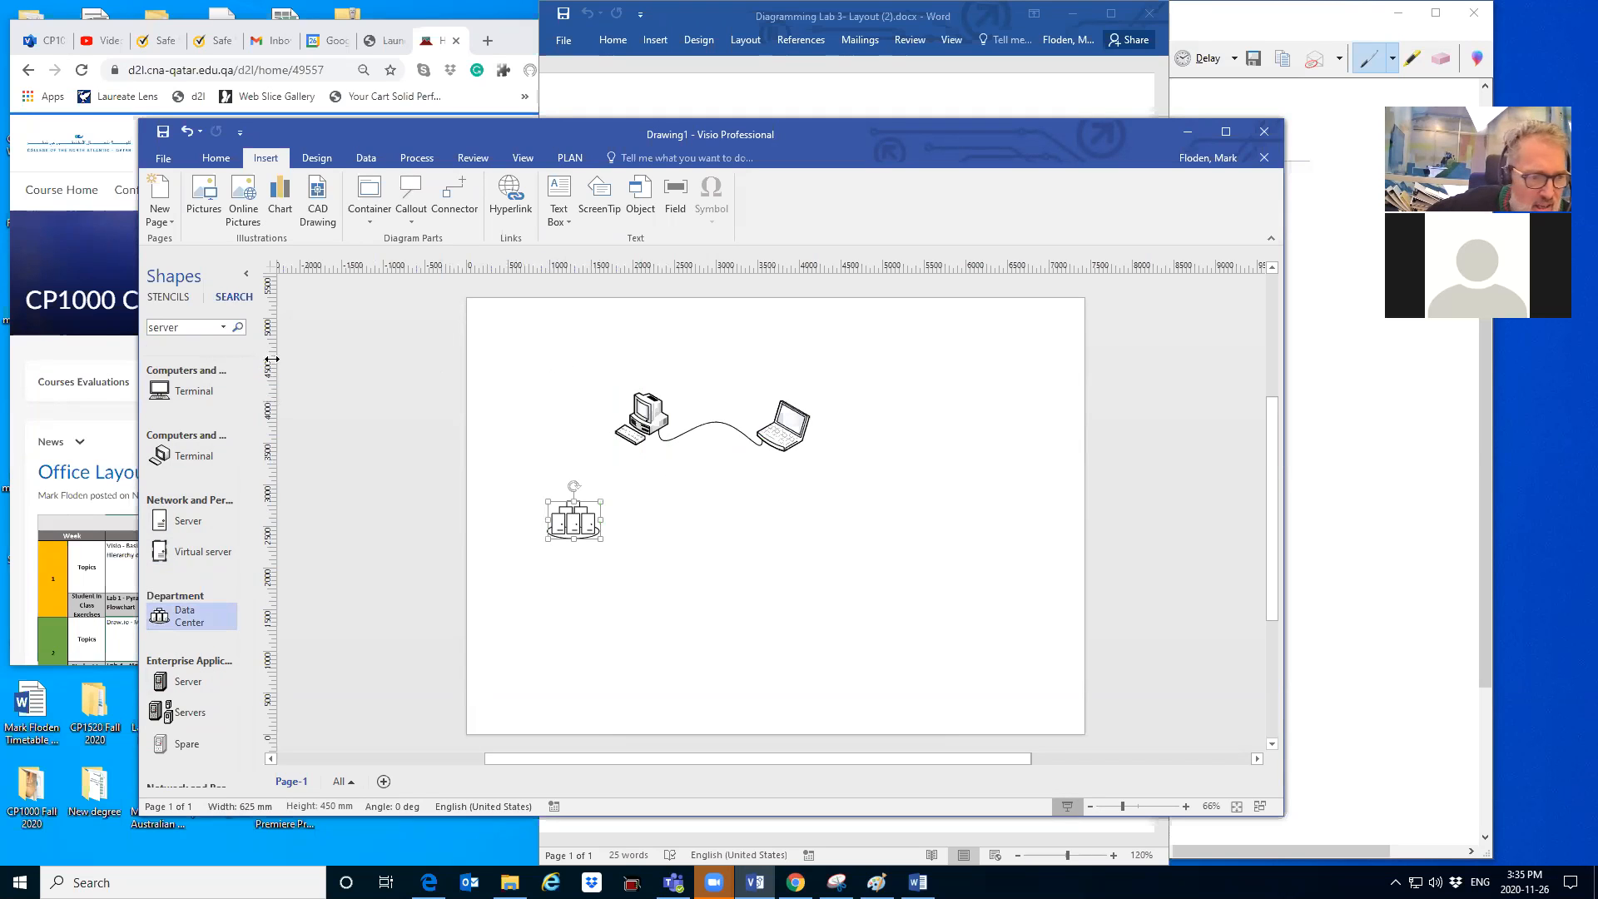
# - Search the shapes for "bus", place a framed bus symbol beside the data center and enlarge it to 1000 mm by 1000 mm
pyautogui.click(187, 327)
pyautogui.write('bus')
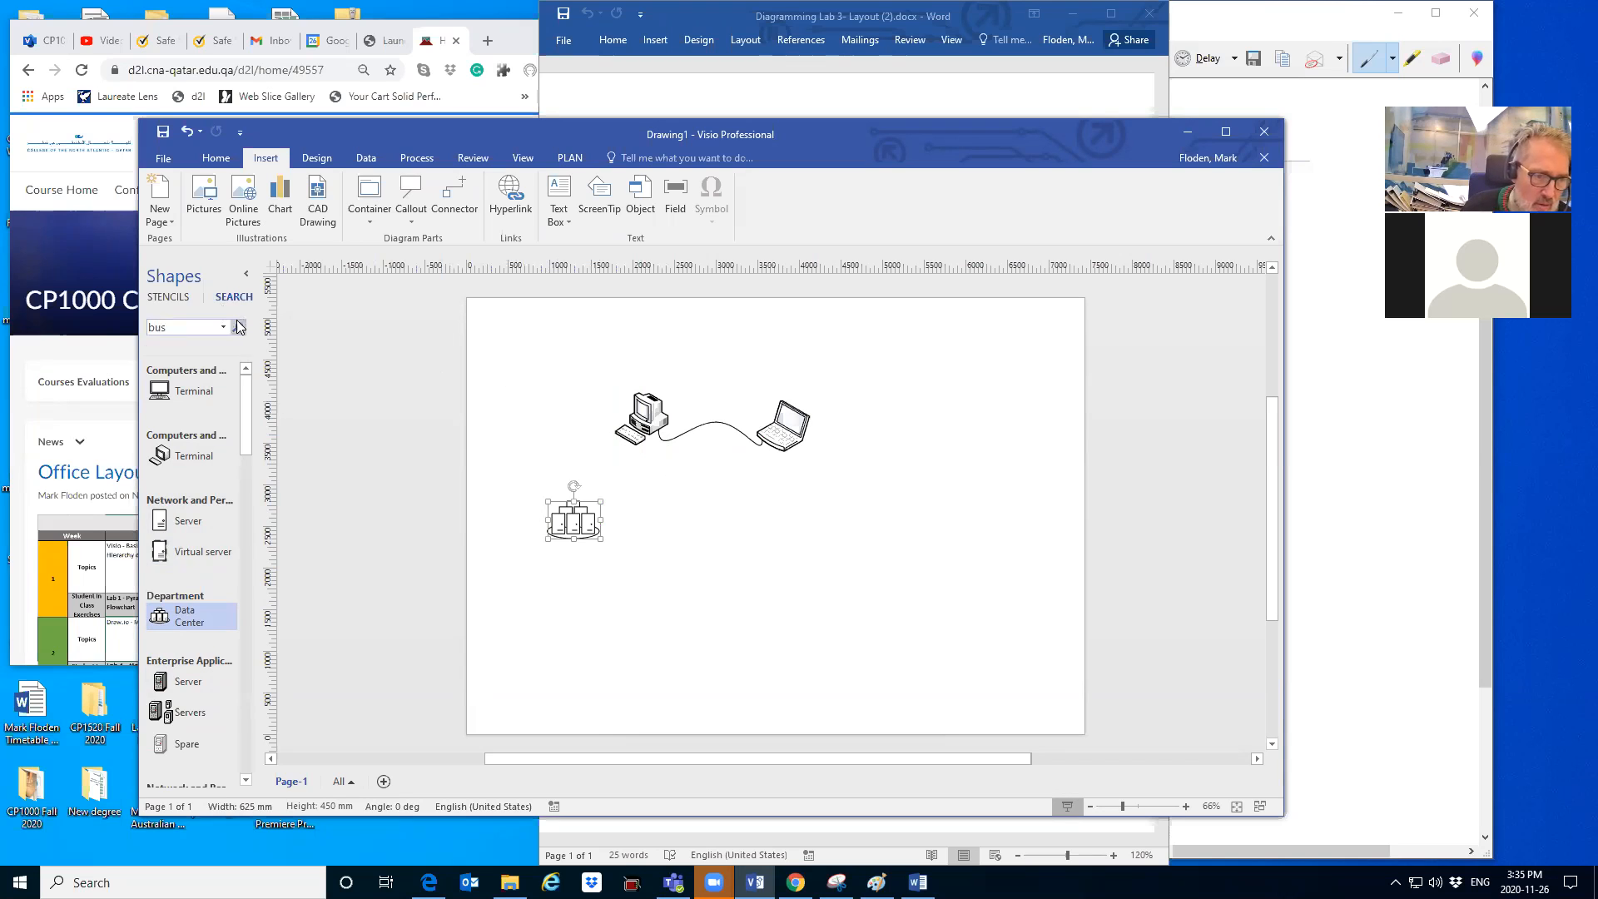
pyautogui.click(238, 327)
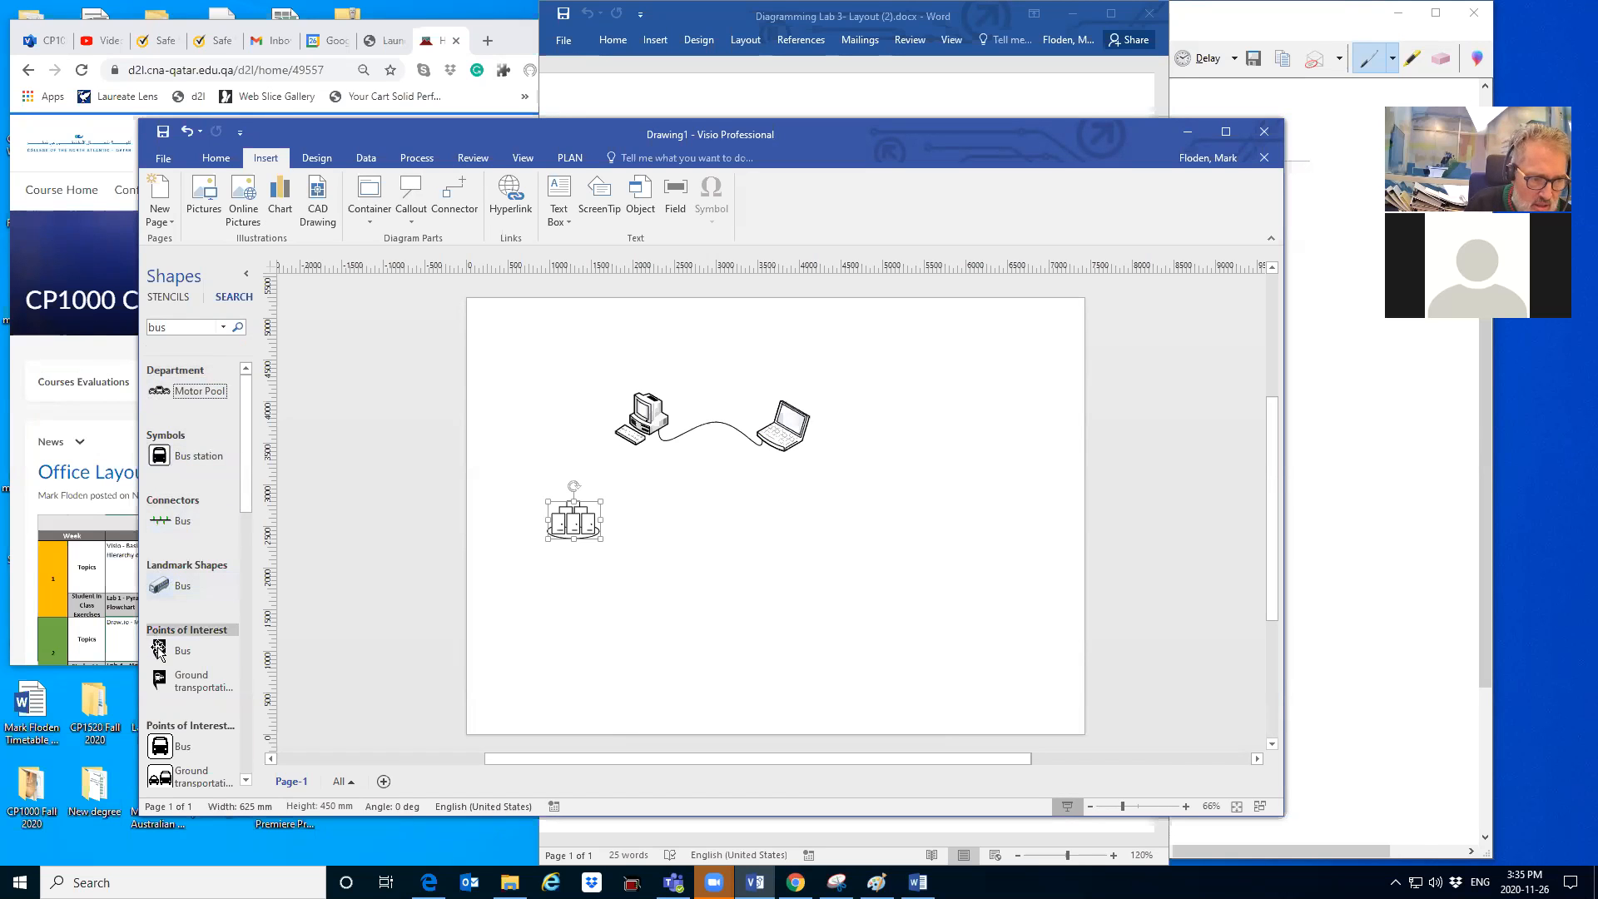
pyautogui.moveTo(161, 746); pyautogui.dragTo(731, 527)
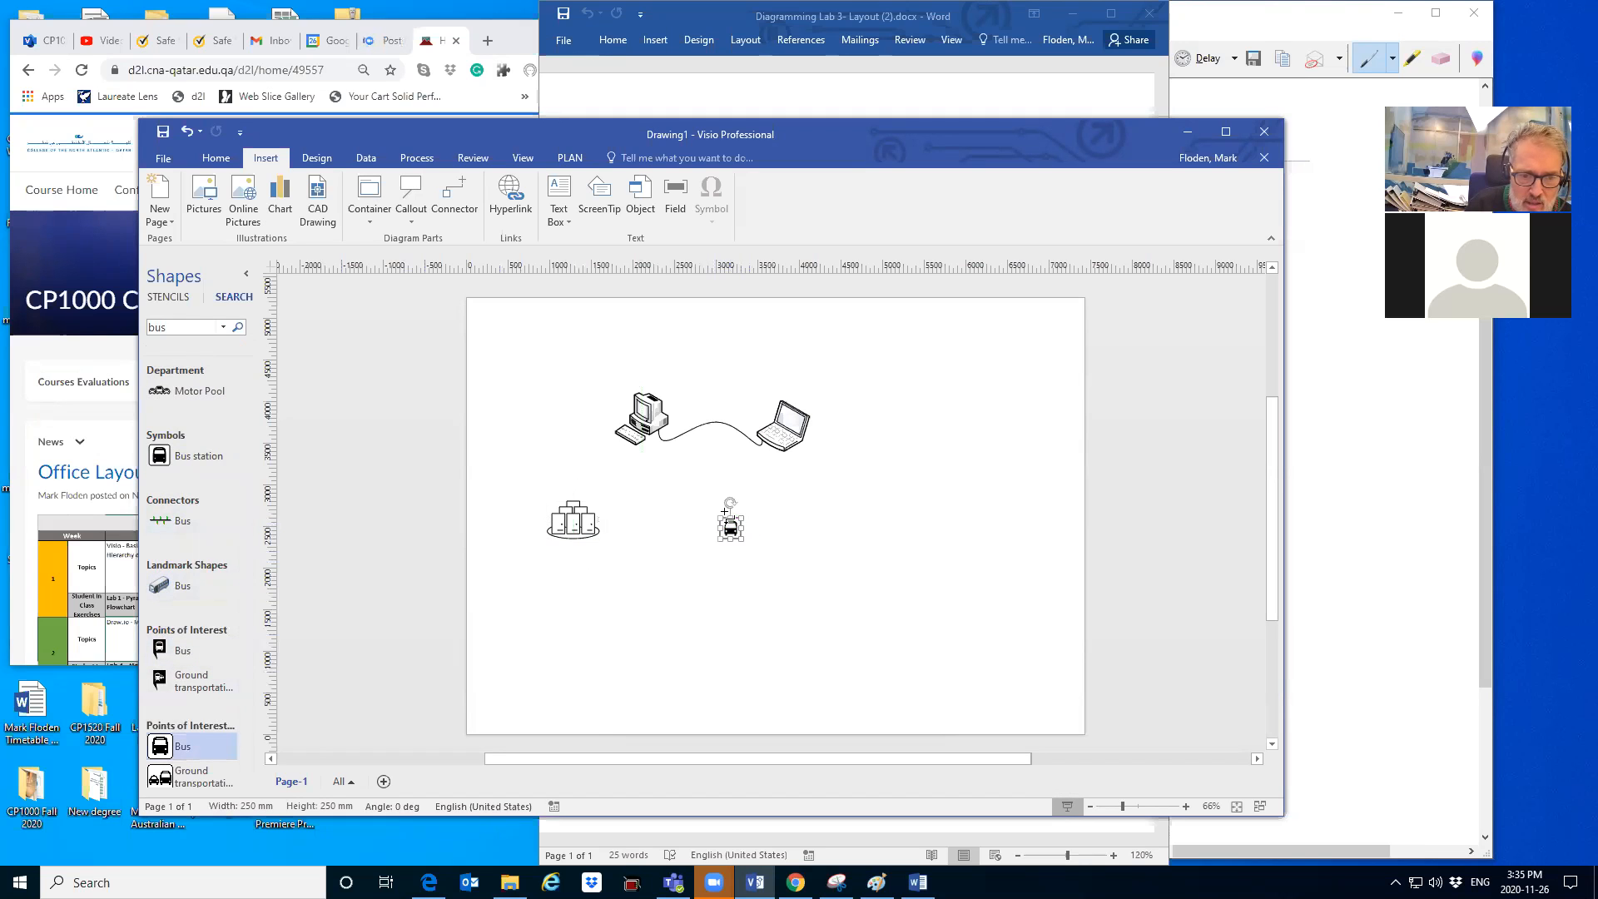
pyautogui.moveTo(717, 540); pyautogui.dragTo(657, 600)
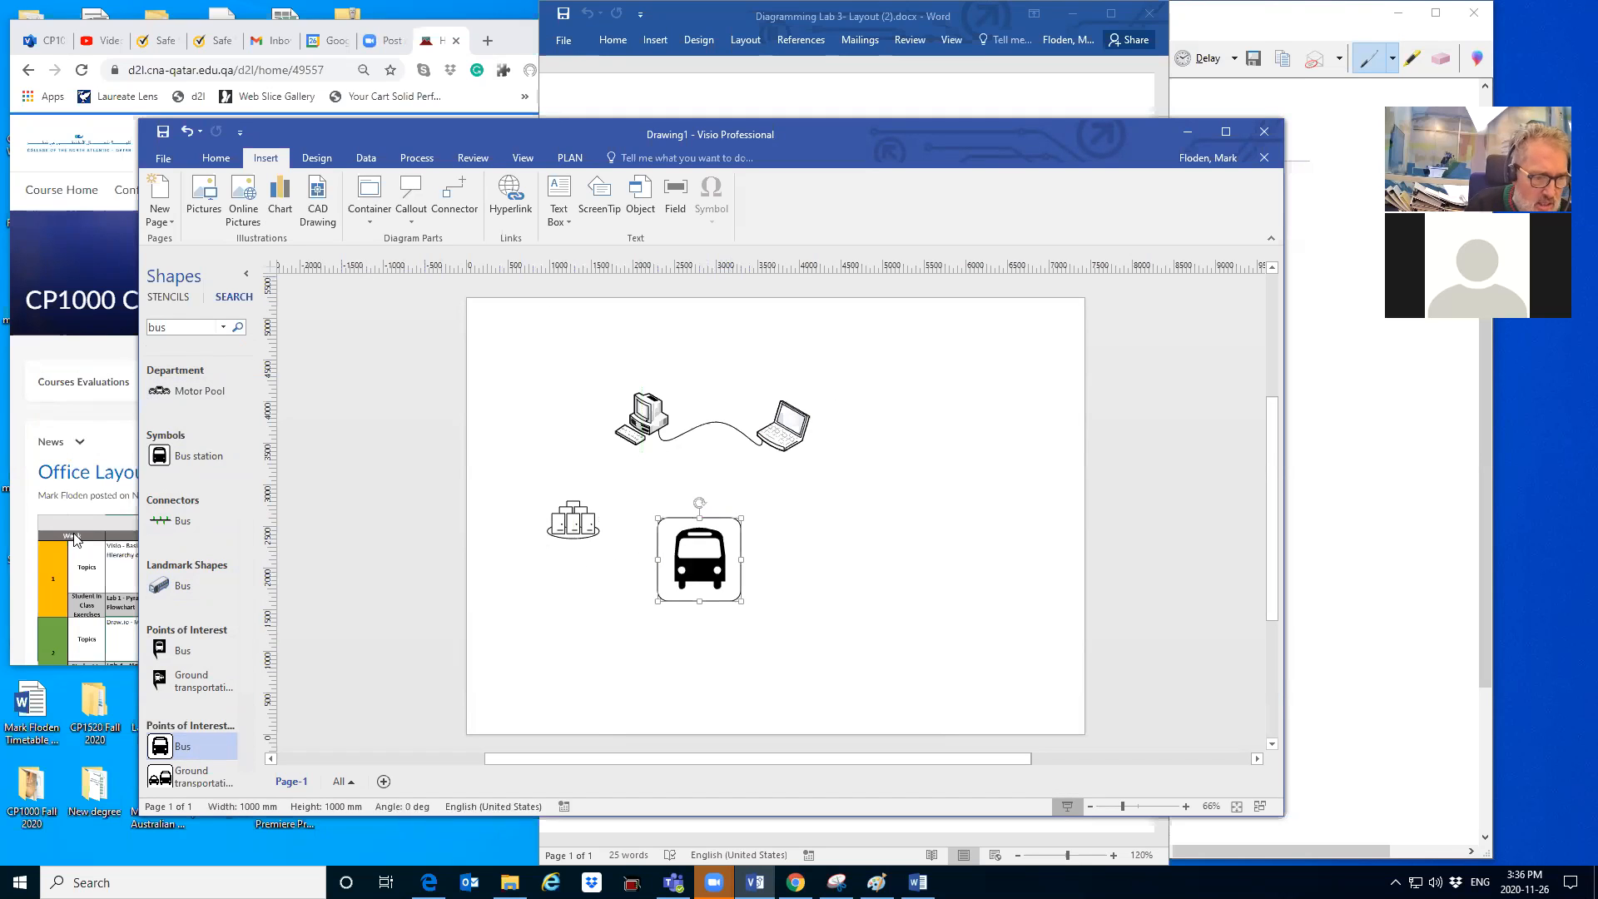
# - Search the shapes for "connectors" and link the data center to the PC with a Line-curve connector
pyautogui.click(164, 505)
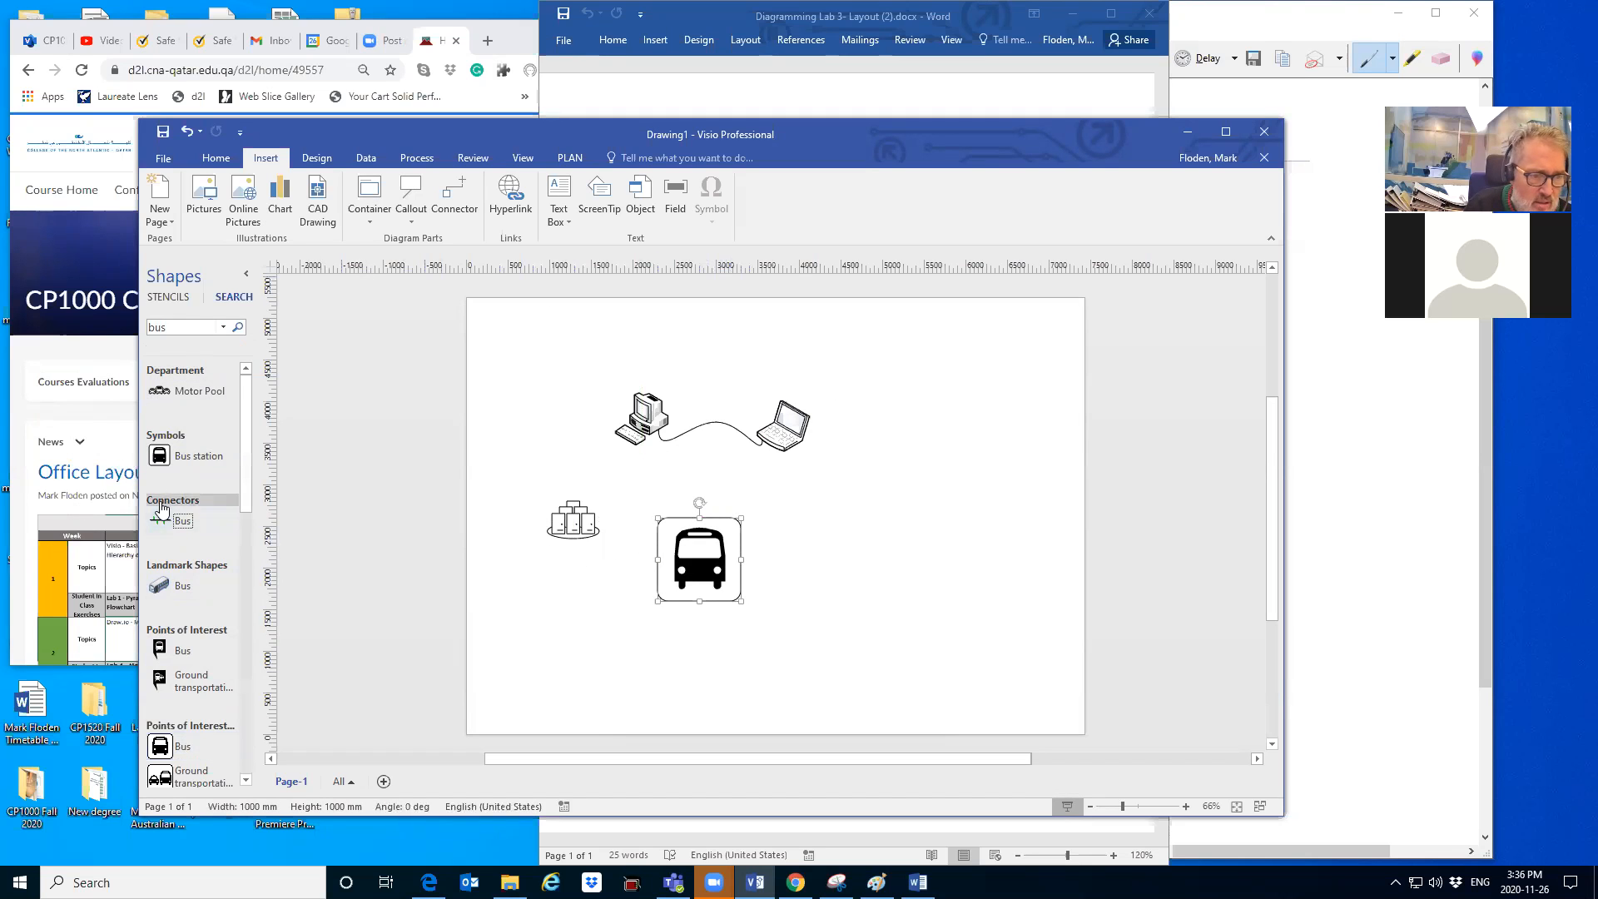
pyautogui.click(229, 298)
pyautogui.doubleClick(150, 328)
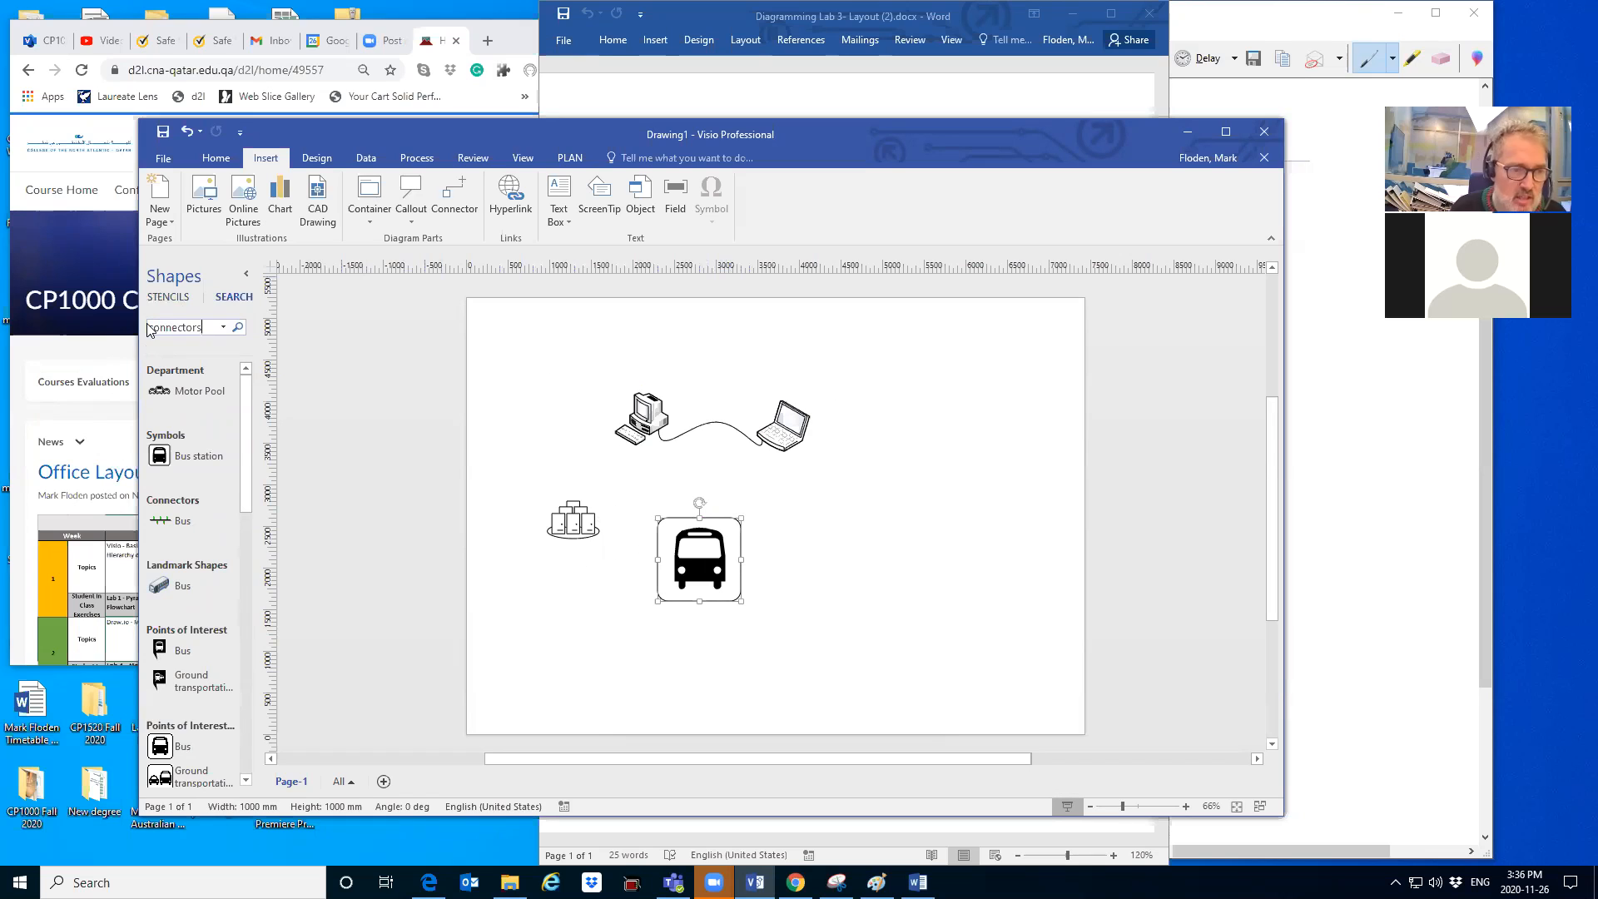
pyautogui.click(238, 327)
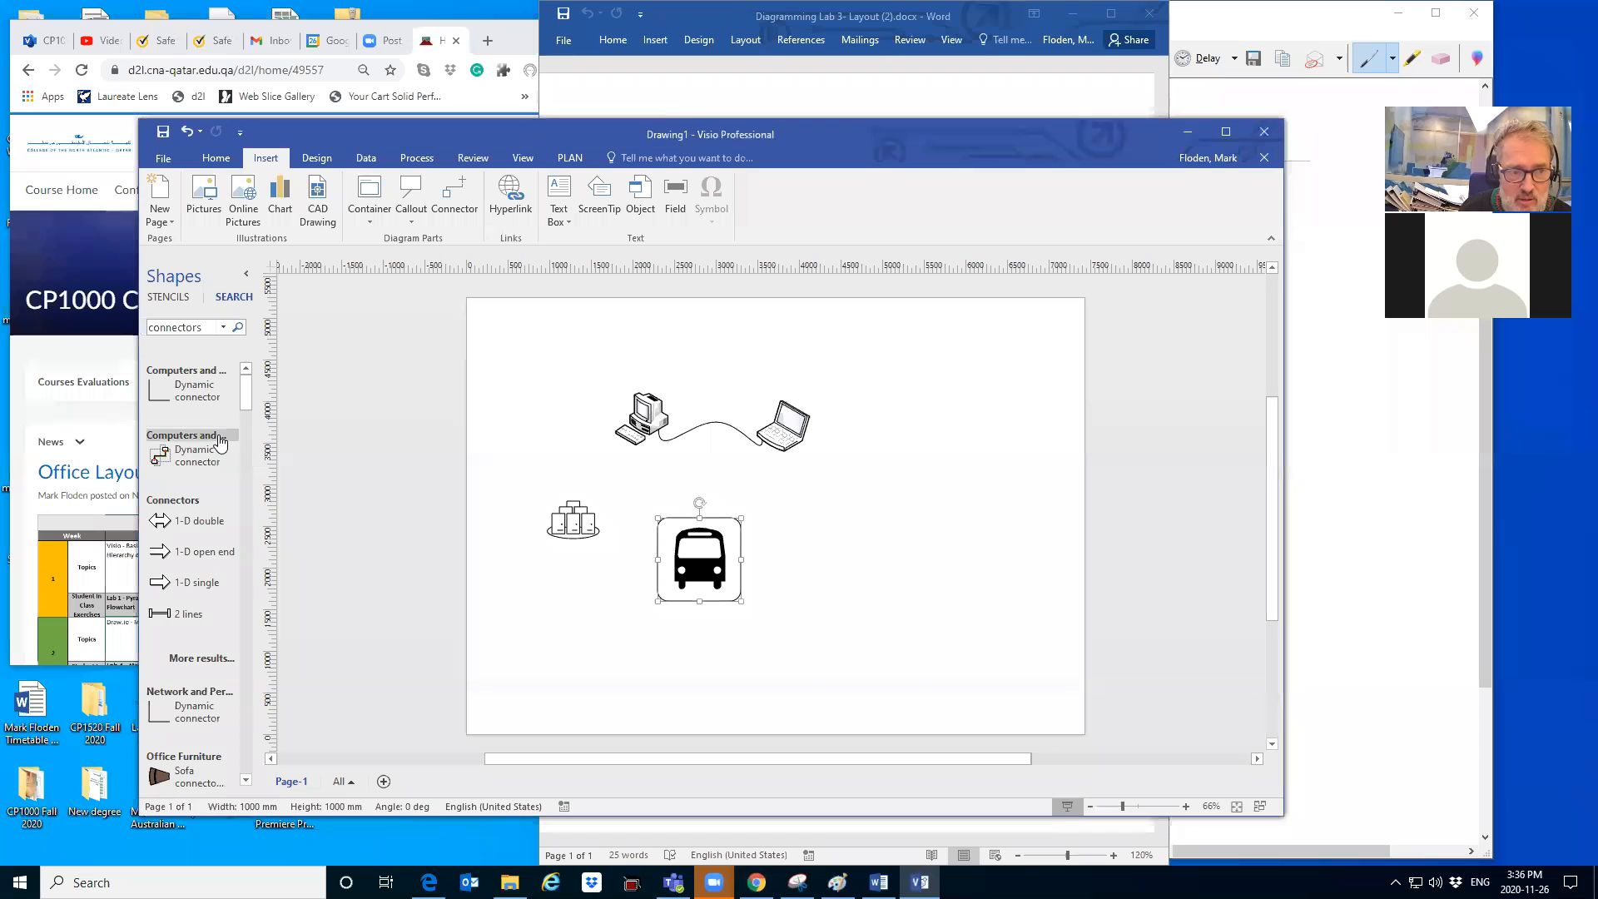
pyautogui.moveTo(245, 391); pyautogui.dragTo(255, 456)
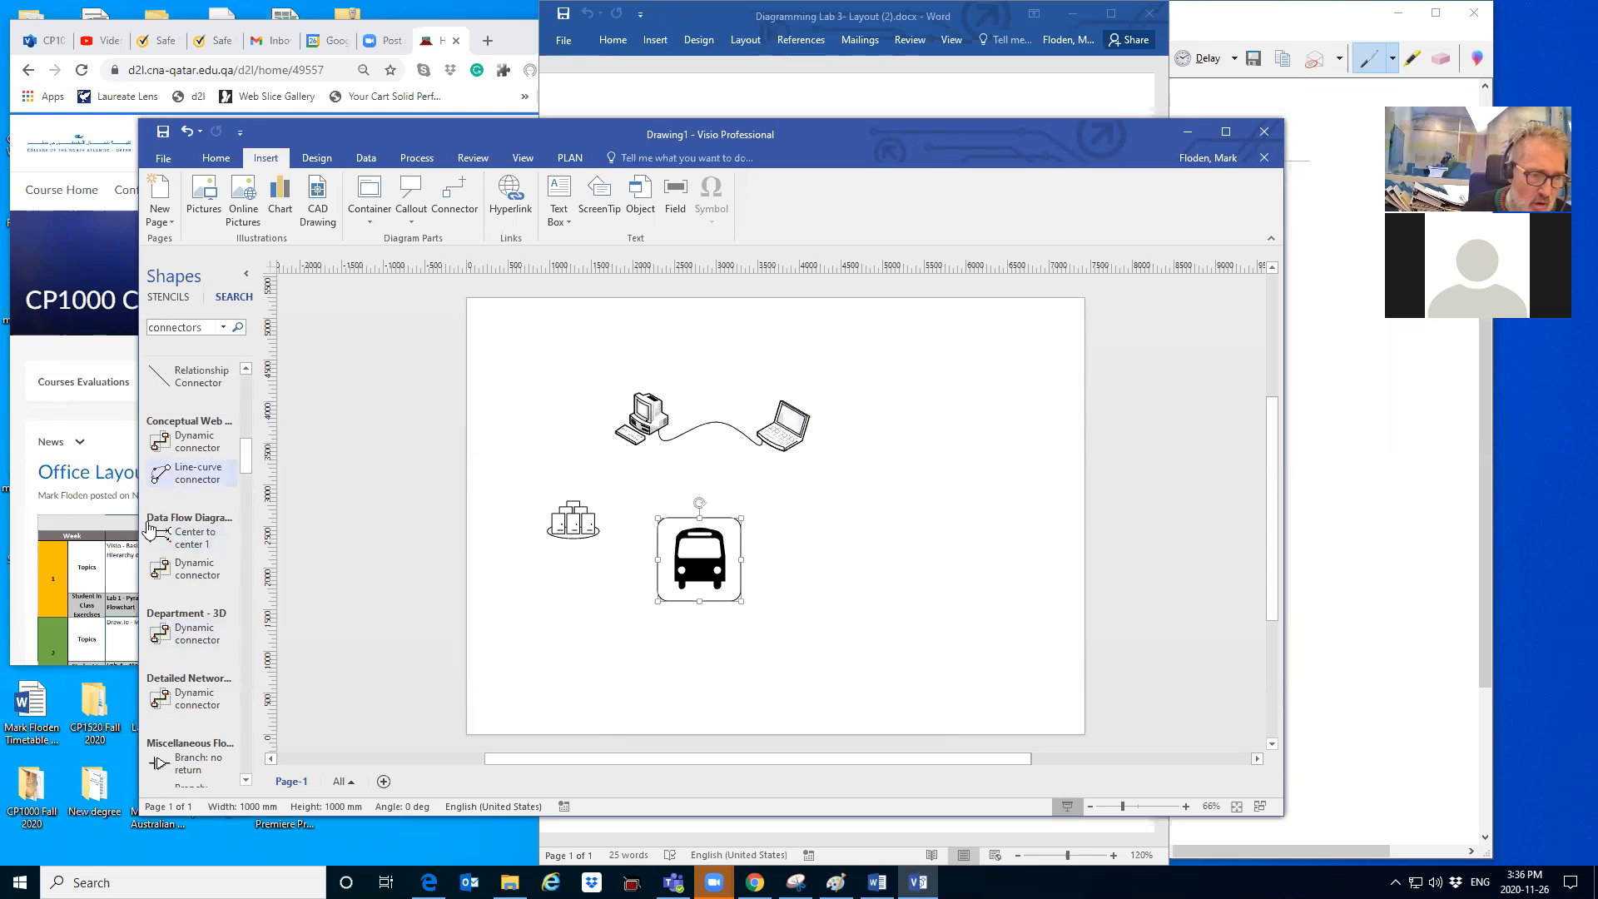
pyautogui.moveTo(163, 481); pyautogui.dragTo(580, 496)
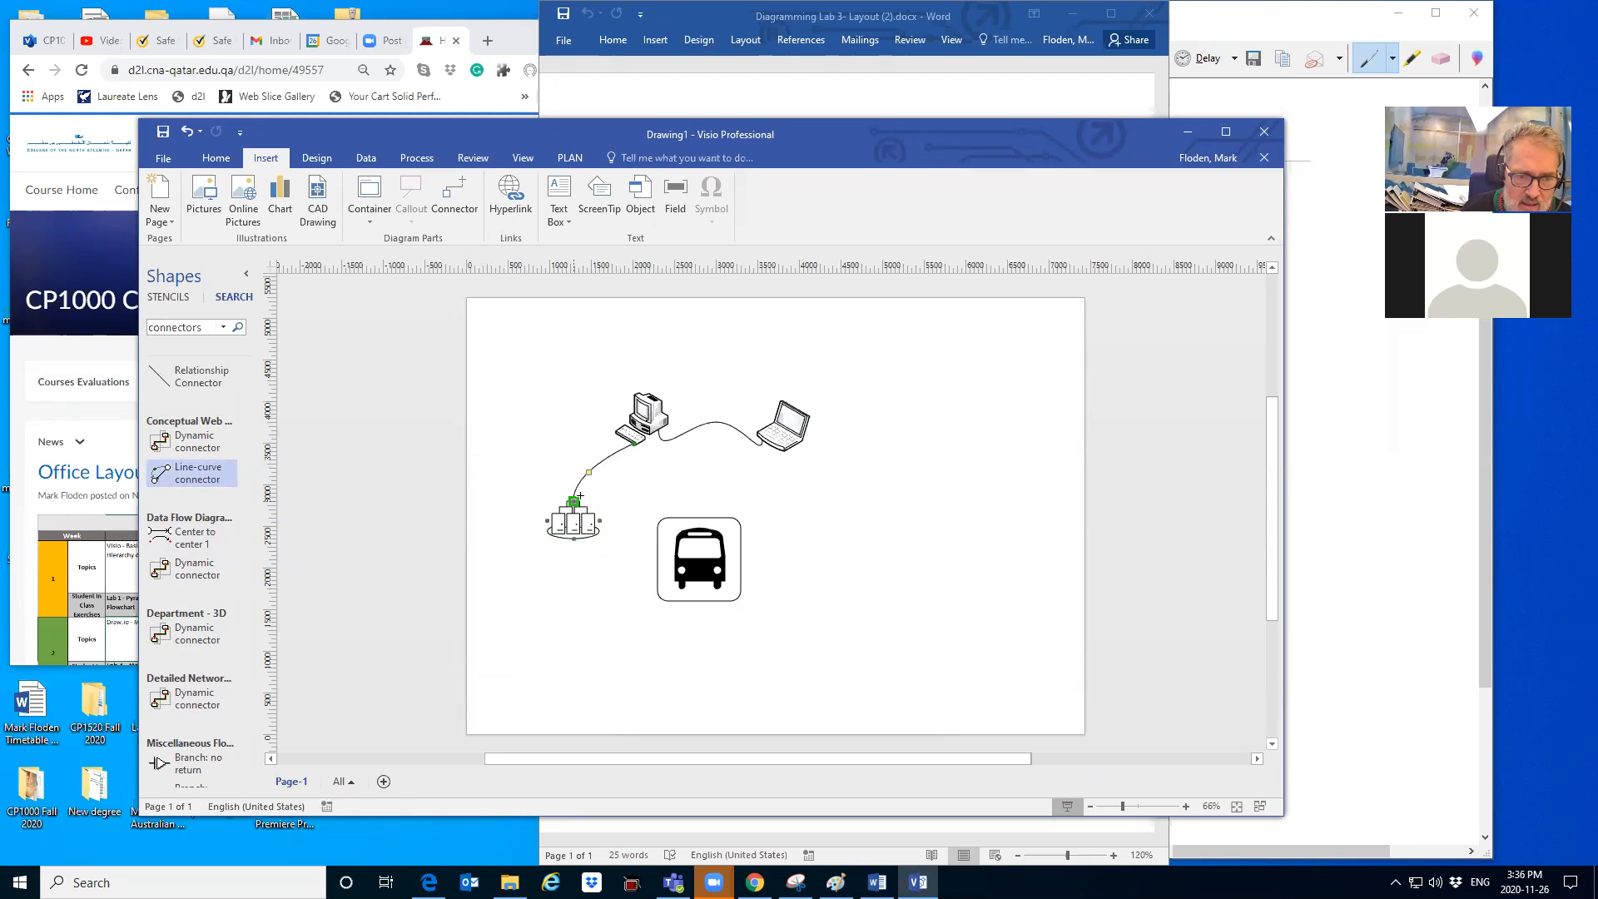
# - Open the Format Shape options for the curved connector between the data center and the PC, keeping the connector selected
pyautogui.rightClick(604, 460)
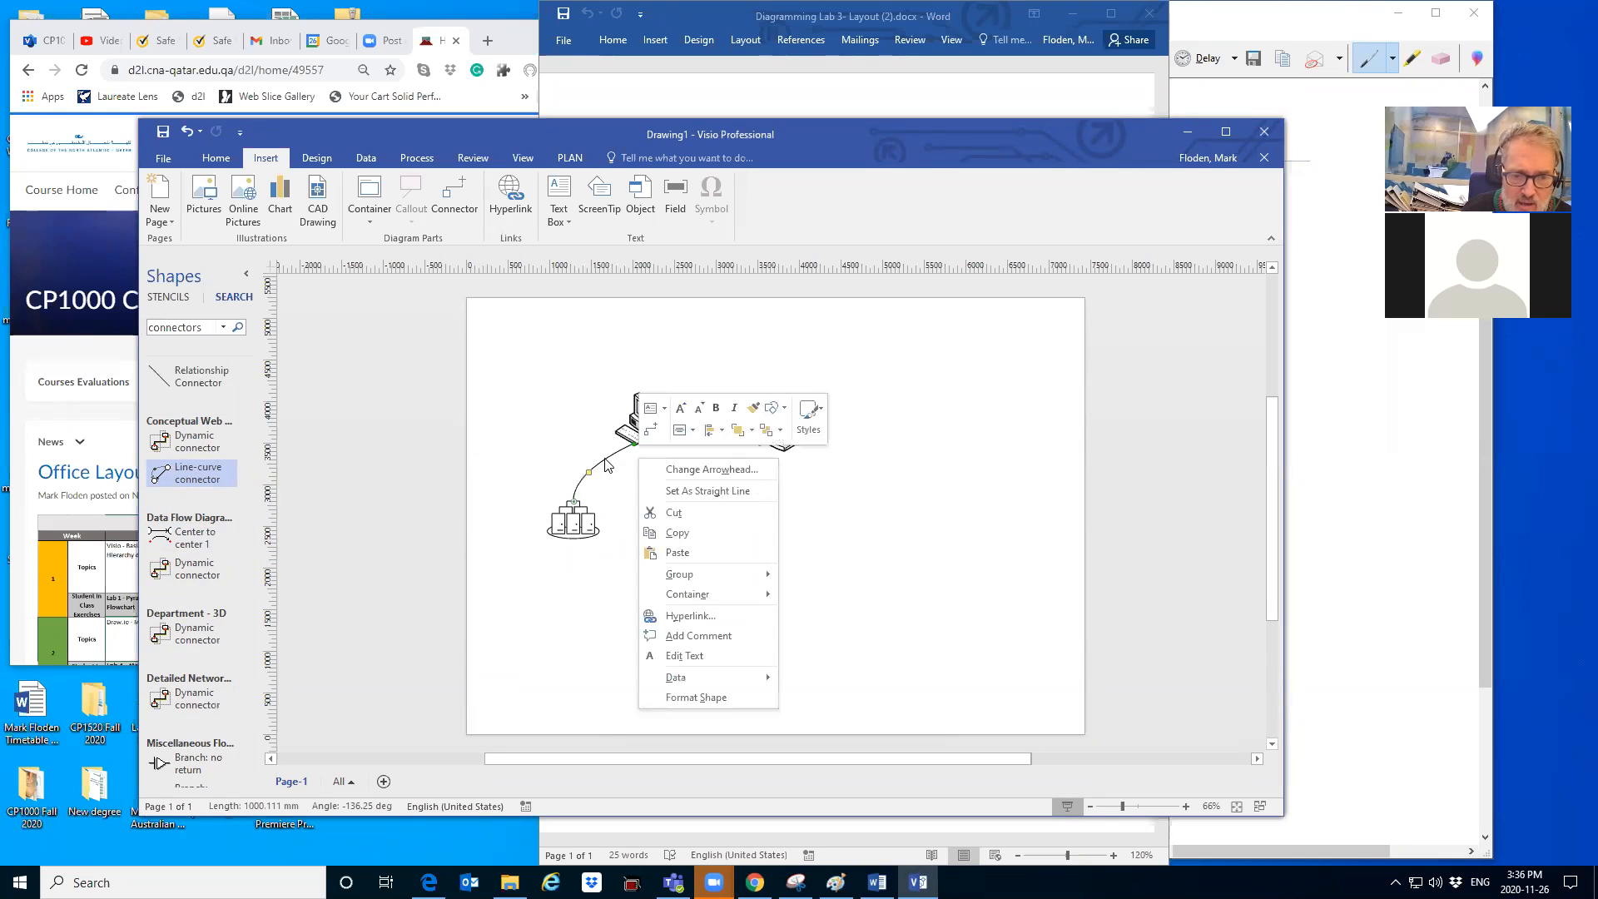
pyautogui.click(708, 697)
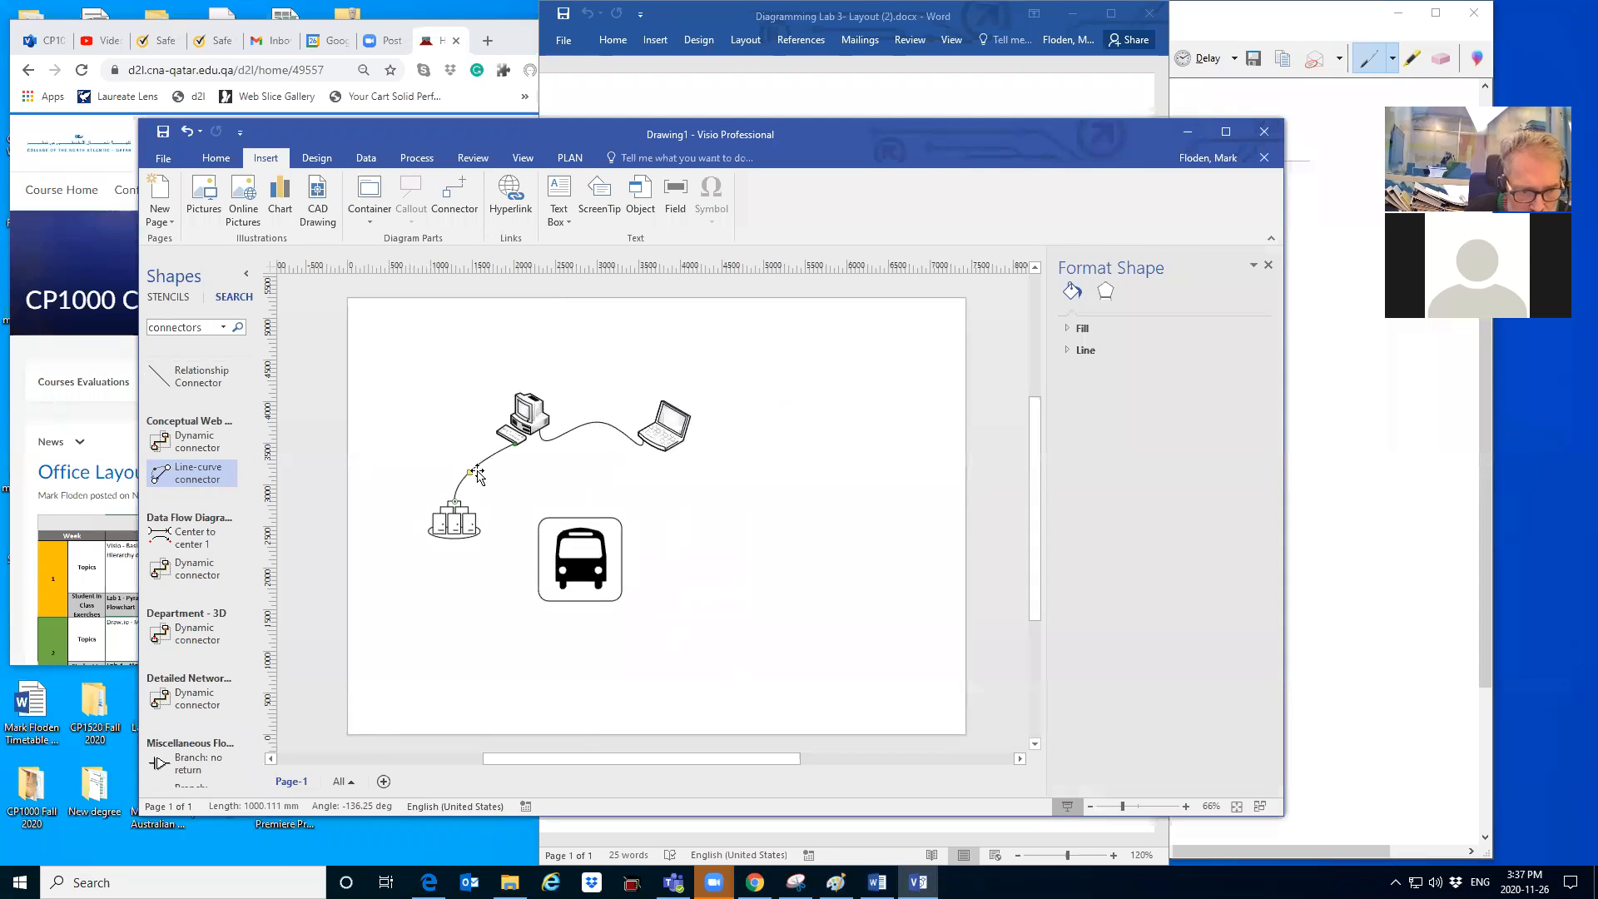
pyautogui.press('Escape')
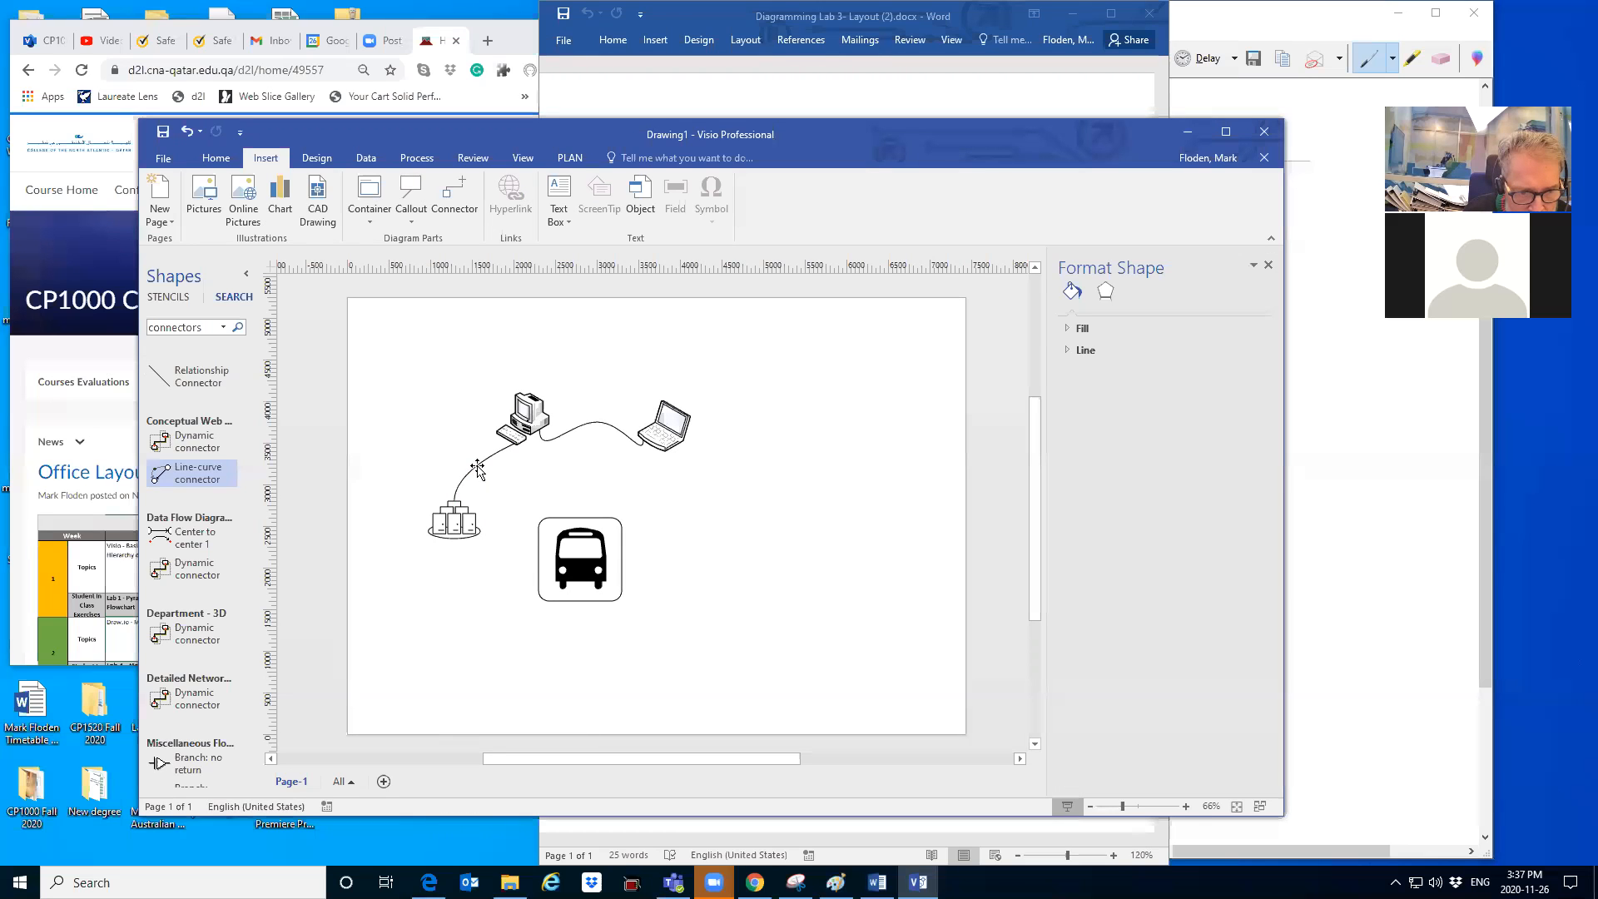
pyautogui.rightClick(472, 472)
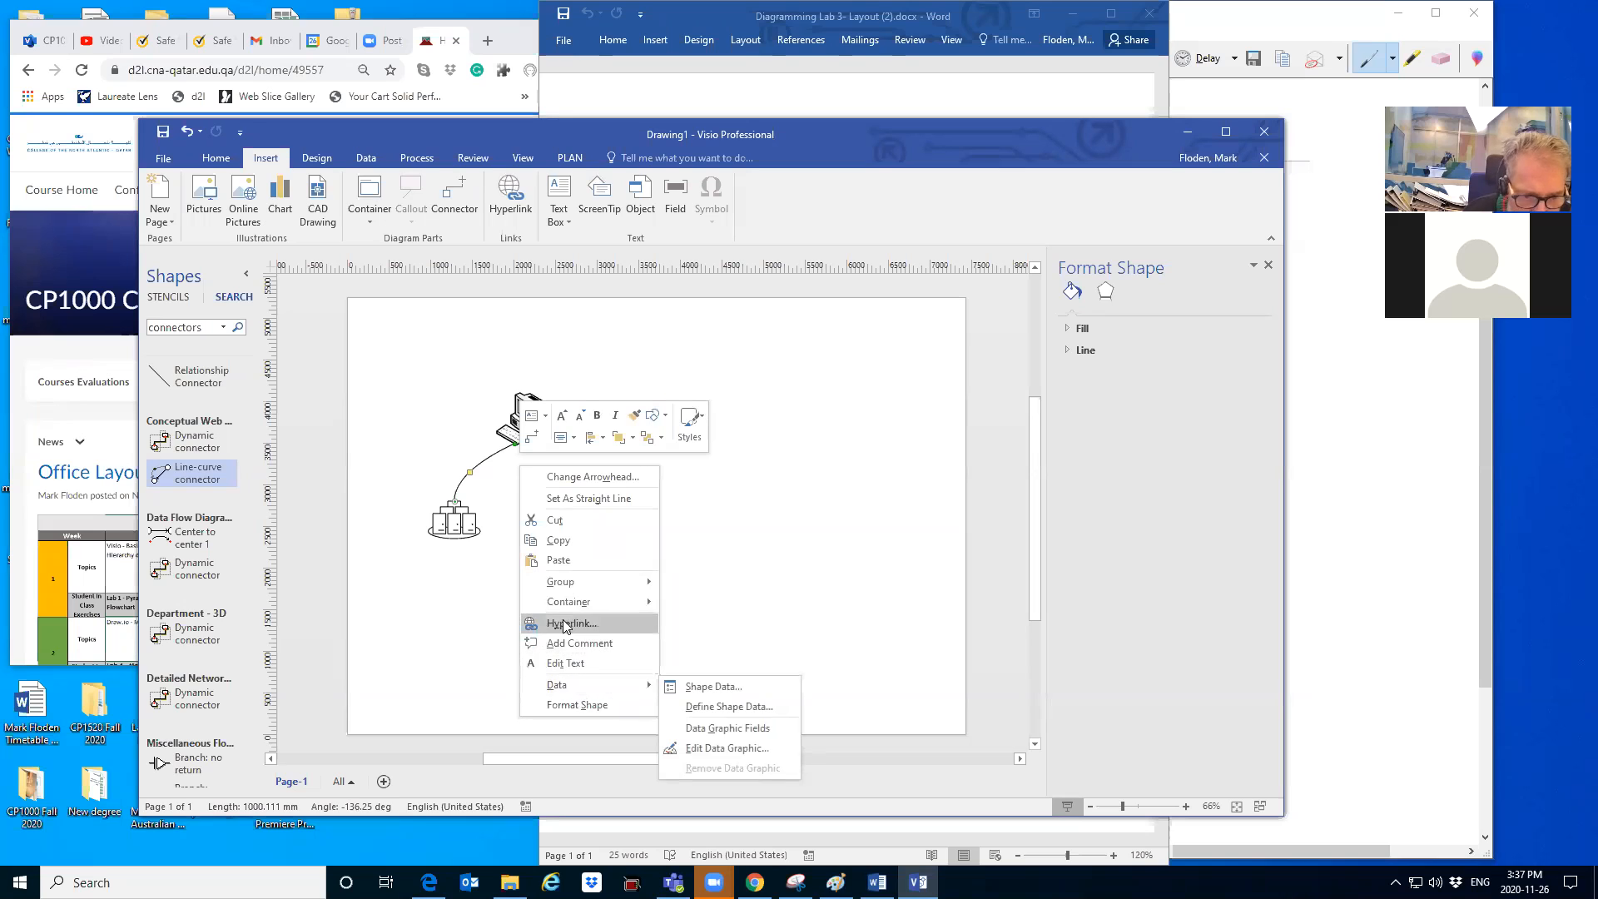
pyautogui.click(468, 474)
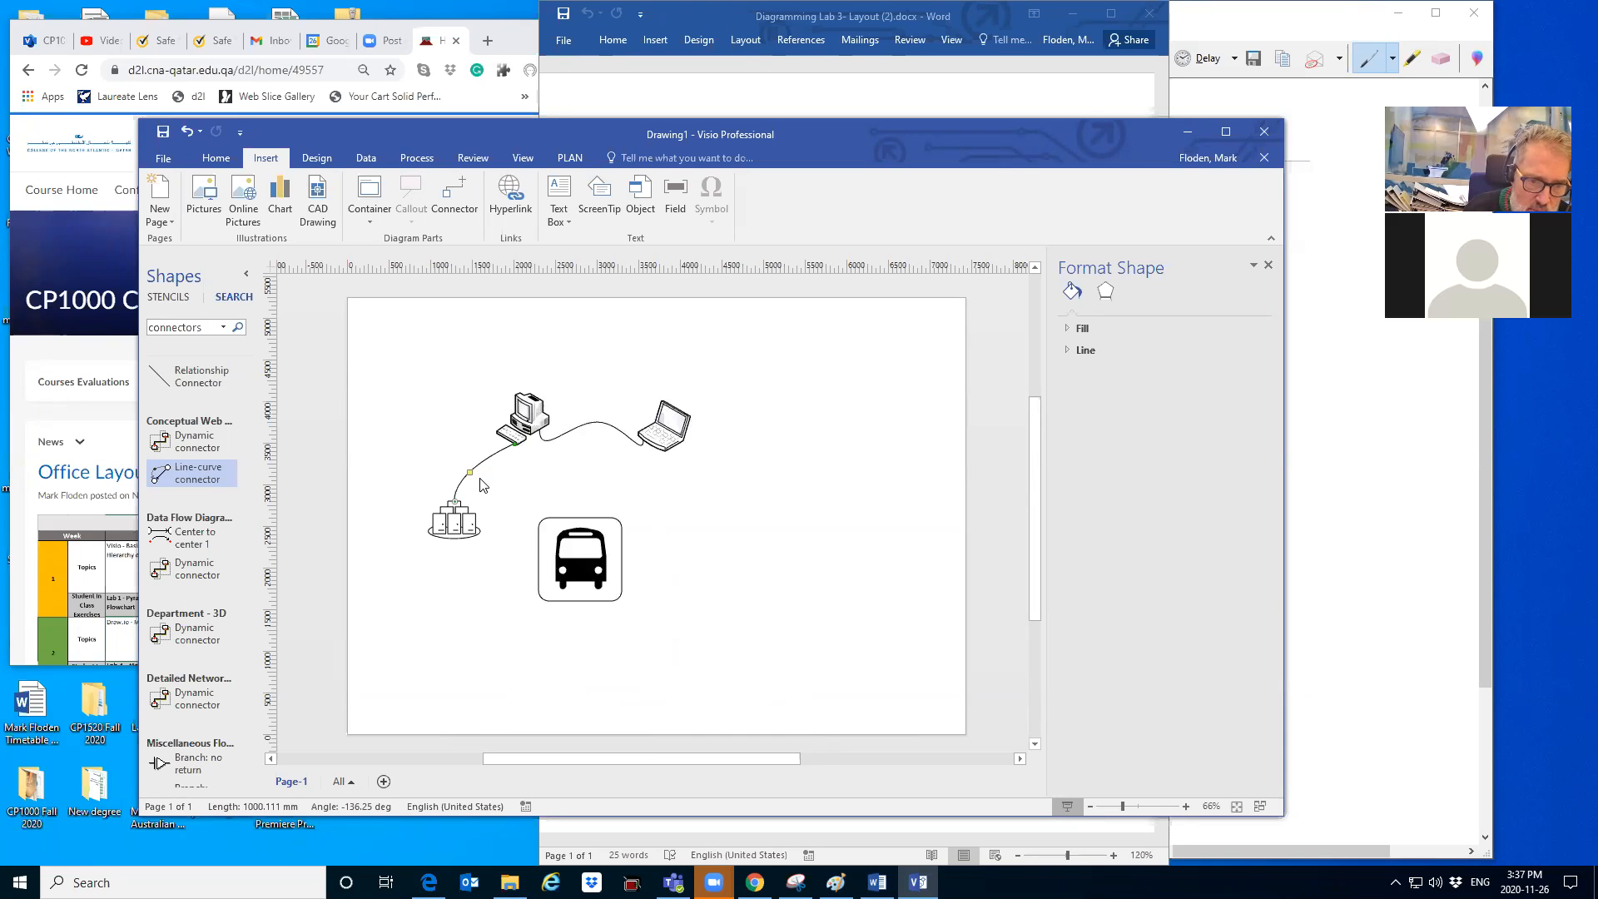
# - Bend the curve of the data center connector slightly outward and expand its Line formatting options
pyautogui.moveTo(469, 473)
pyautogui.mouseDown()
pyautogui.moveTo(491, 473)
pyautogui.moveTo(461, 470)
pyautogui.mouseUp()
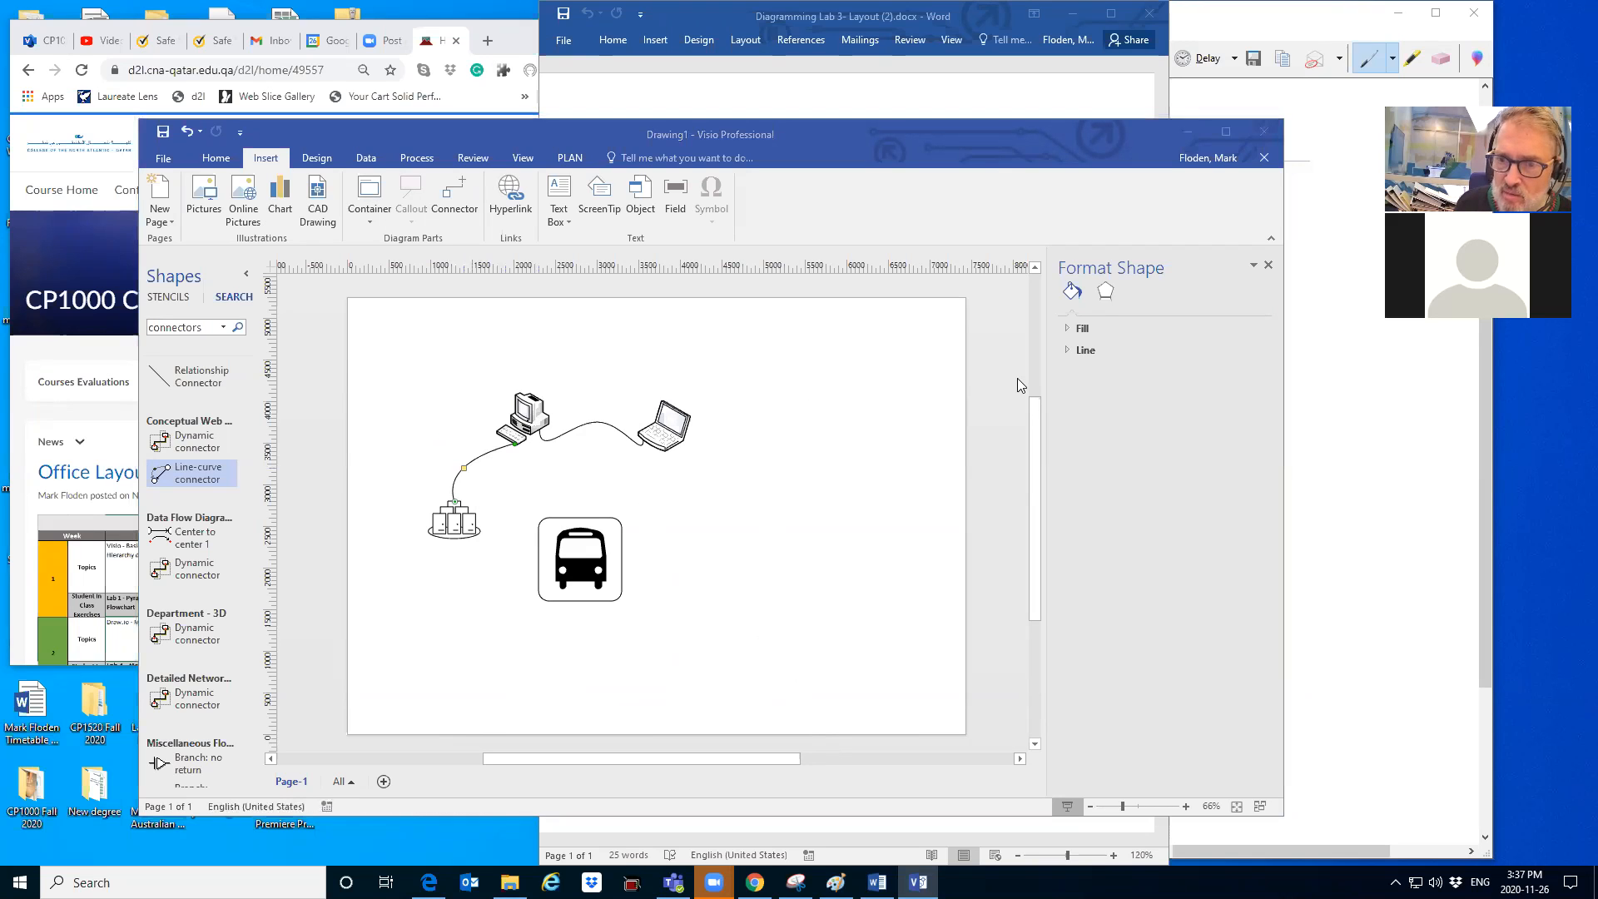
pyautogui.click(1069, 350)
pyautogui.click(1068, 350)
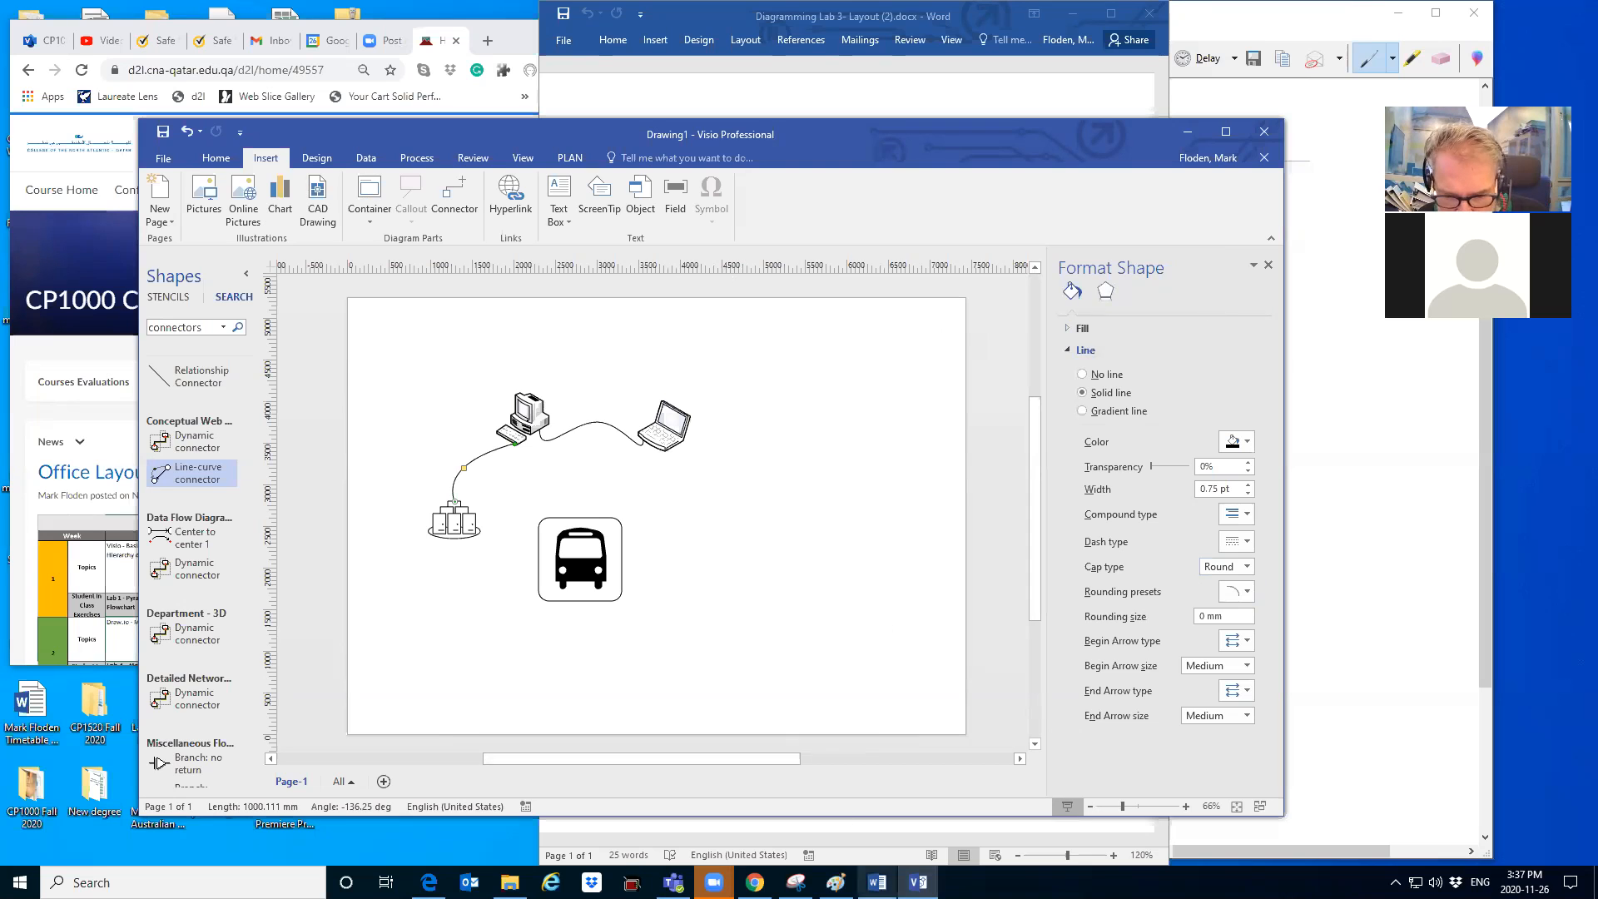
# - Check the lab layout in Word, search the Visio shapes for "house" and place the Network Locations House to the right of the laptop
pyautogui.click(877, 882)
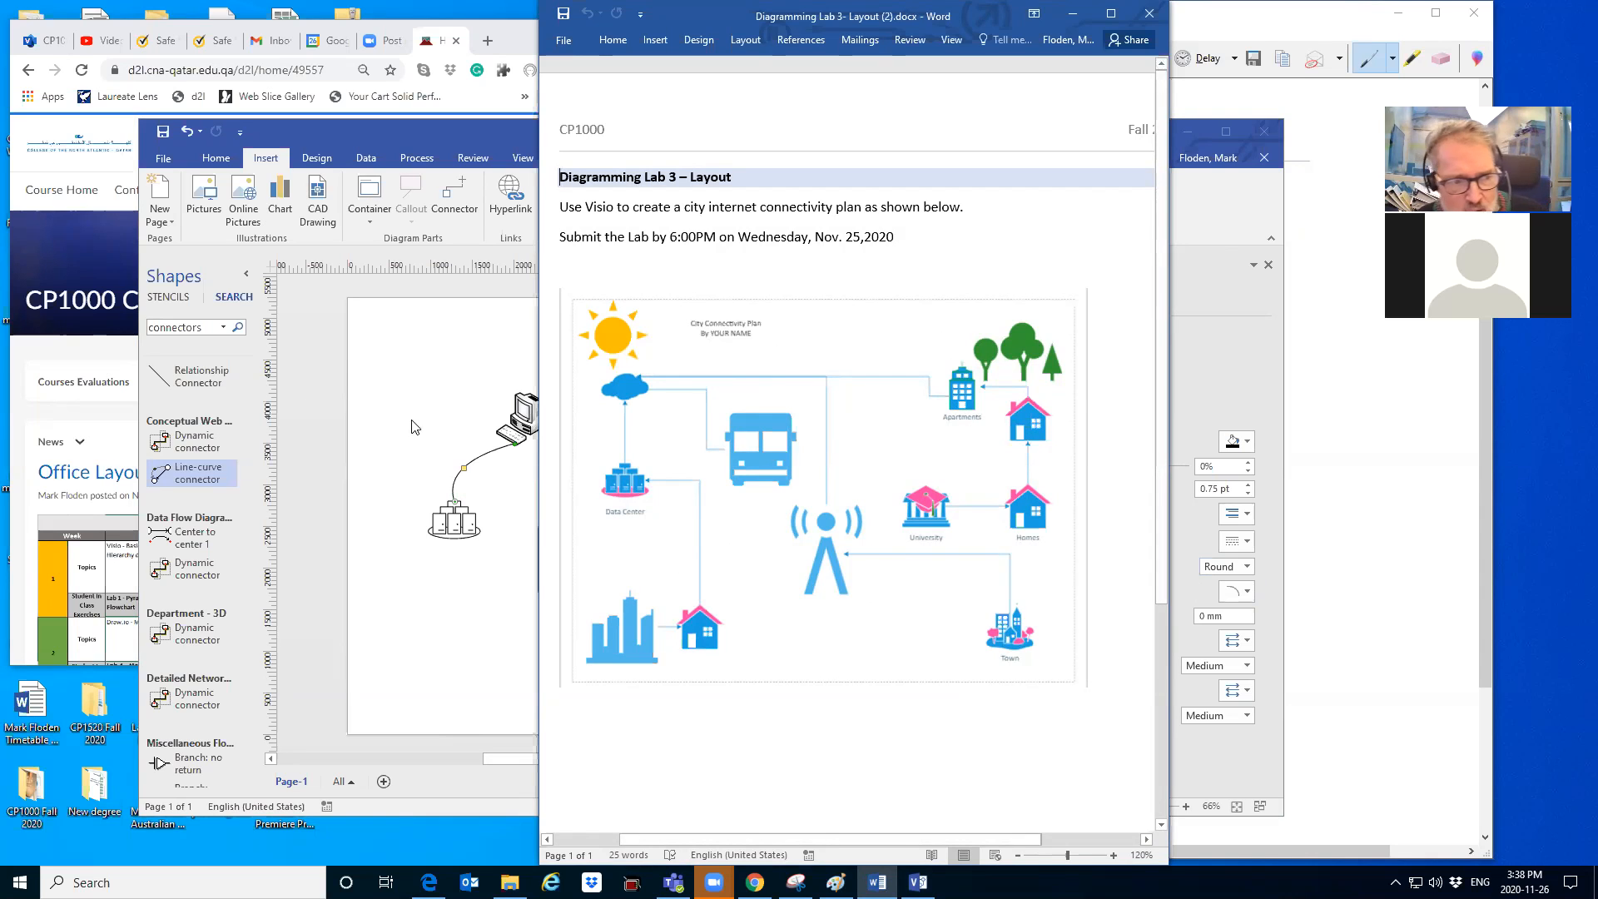
pyautogui.click(204, 331)
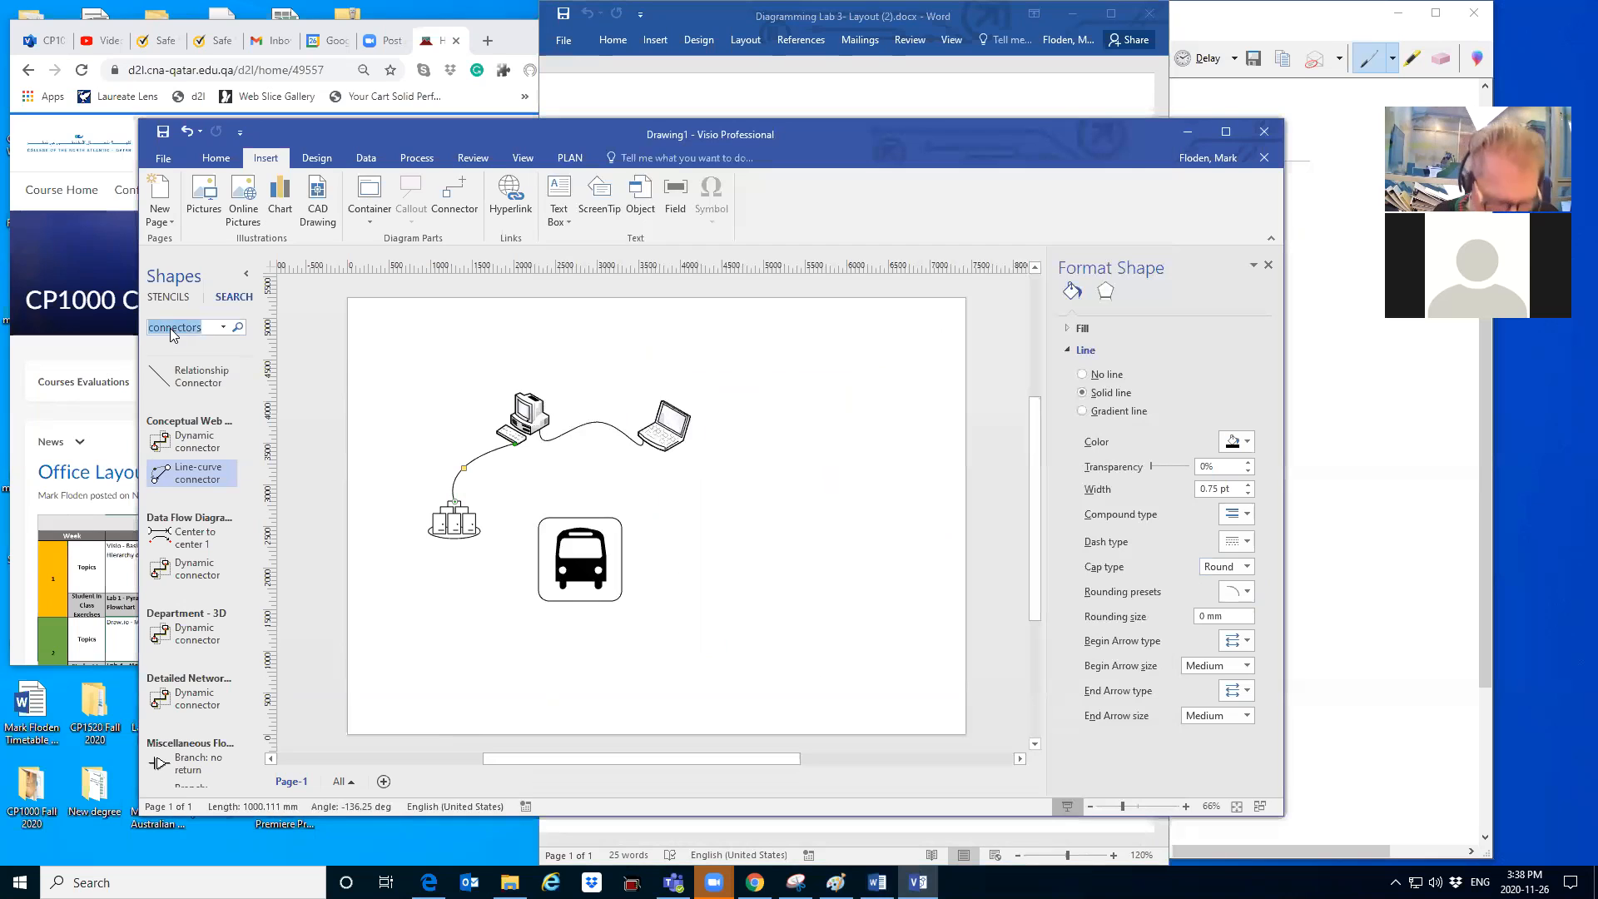
pyautogui.write('house')
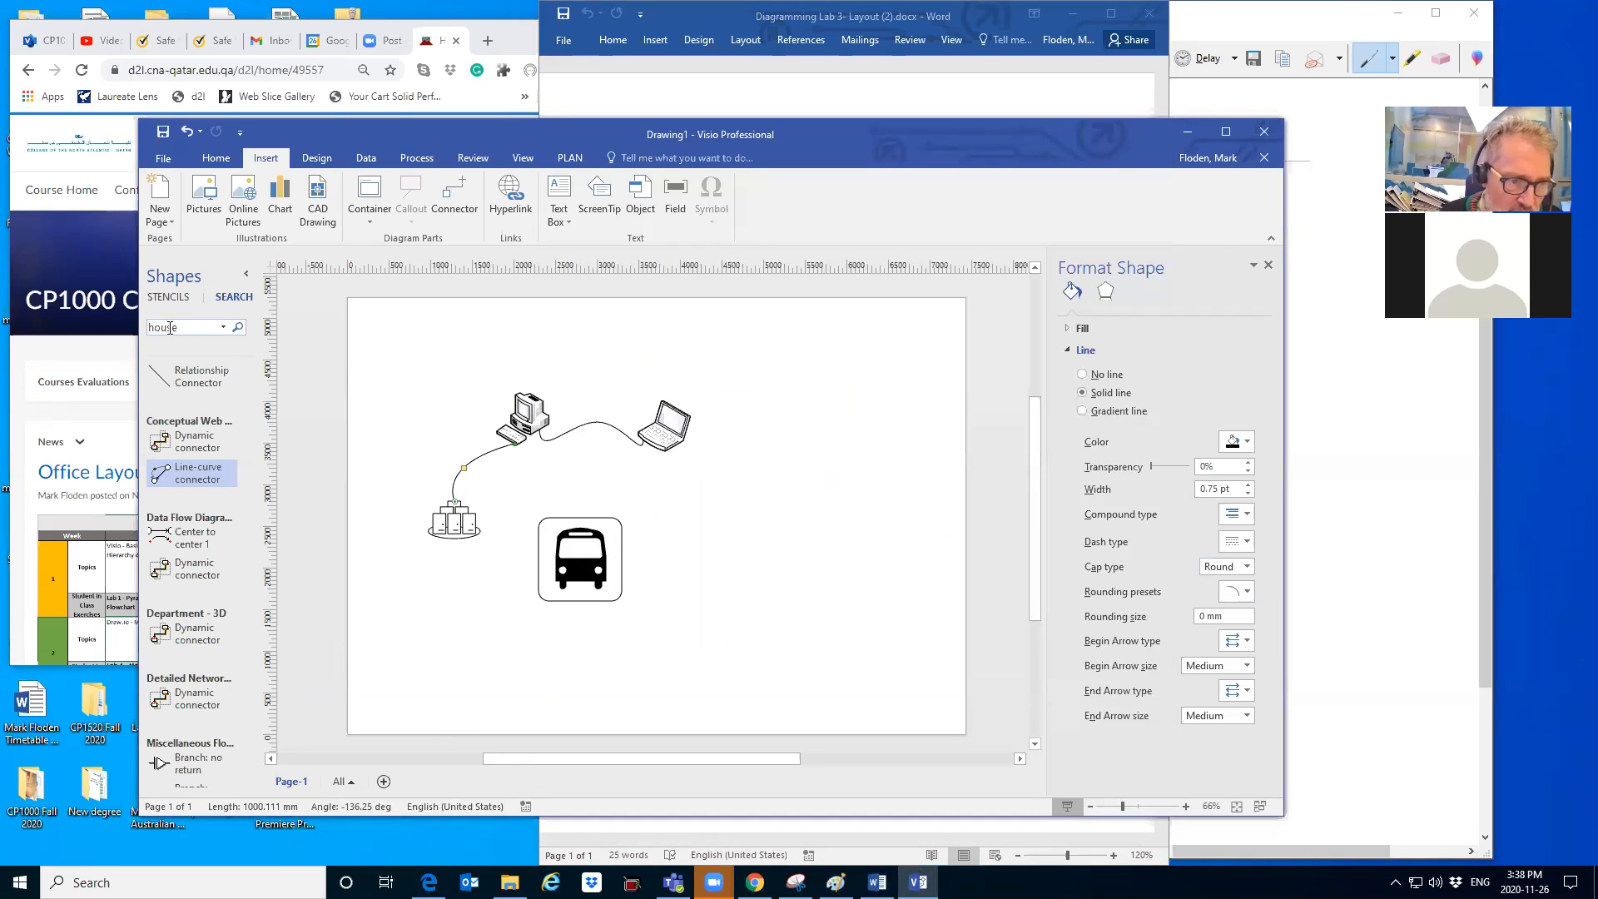
pyautogui.click(239, 330)
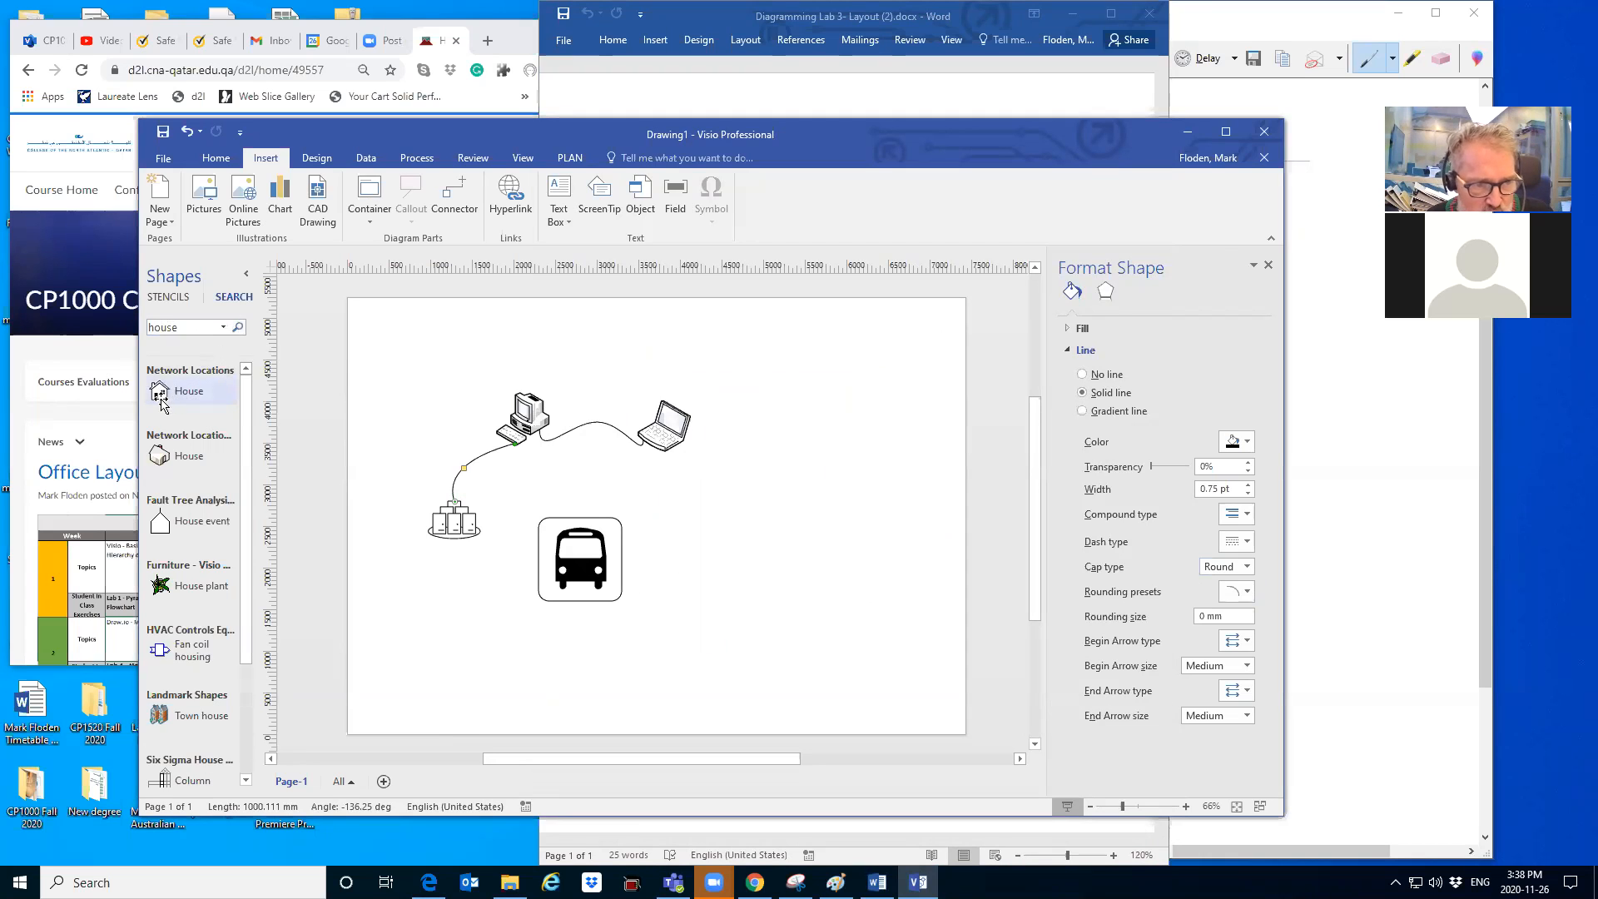
pyautogui.moveTo(162, 391); pyautogui.dragTo(794, 437)
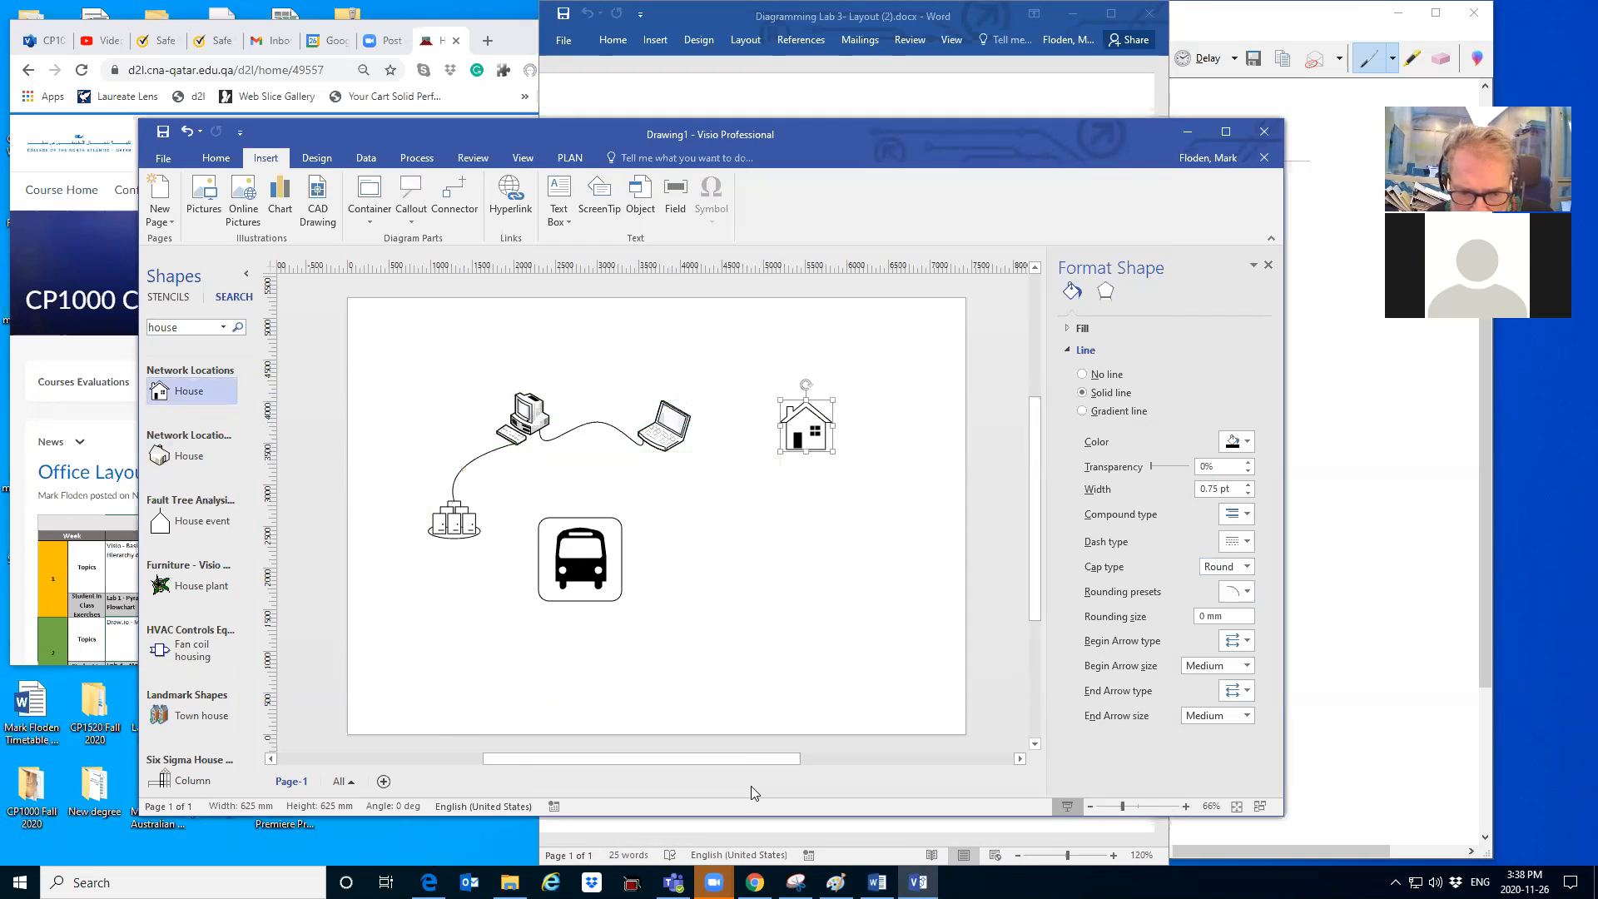
# - Switch to Word to examine the title text and labels in the reference city plan, and return to the Visio drawing
pyautogui.click(877, 882)
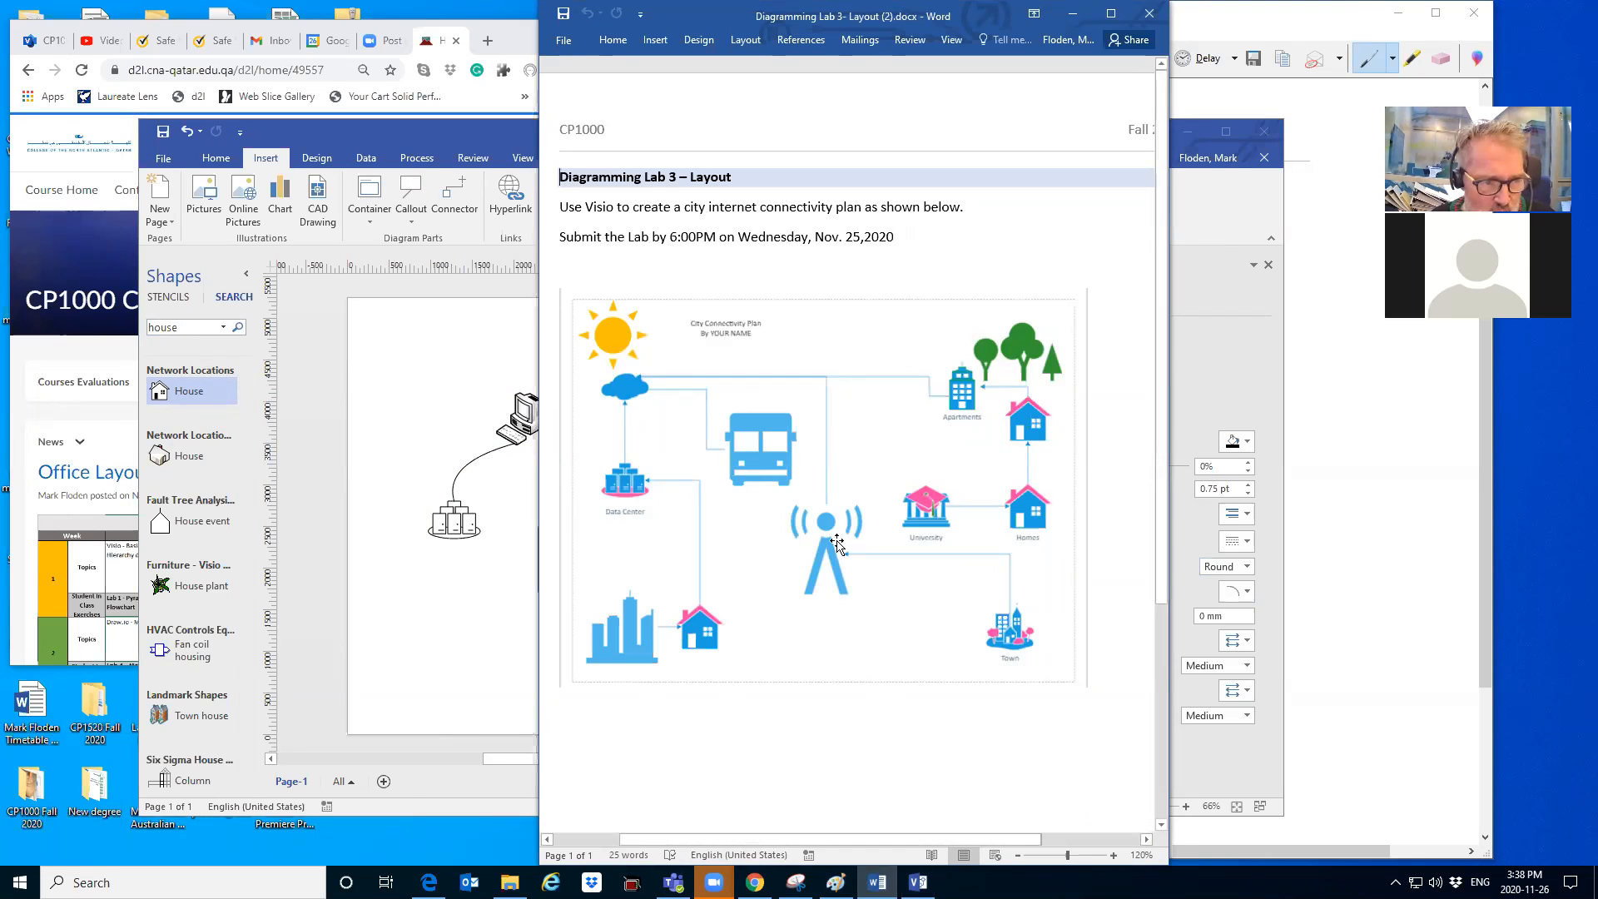
pyautogui.hotkey('alt', 'Tab')
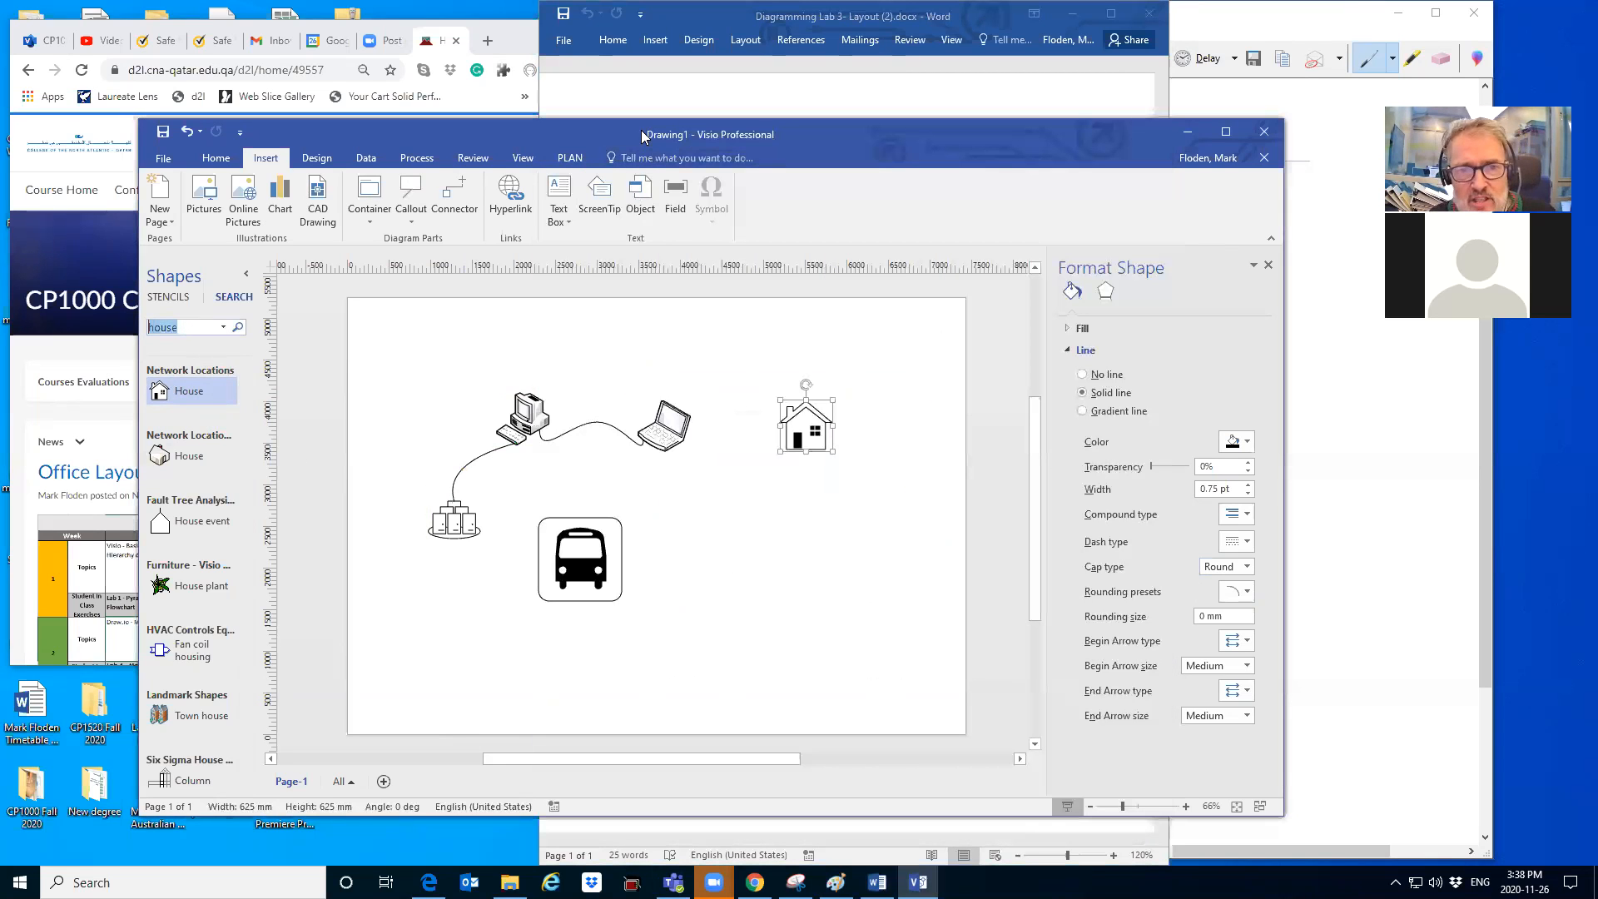
pyautogui.hotkey('alt', 'Tab')
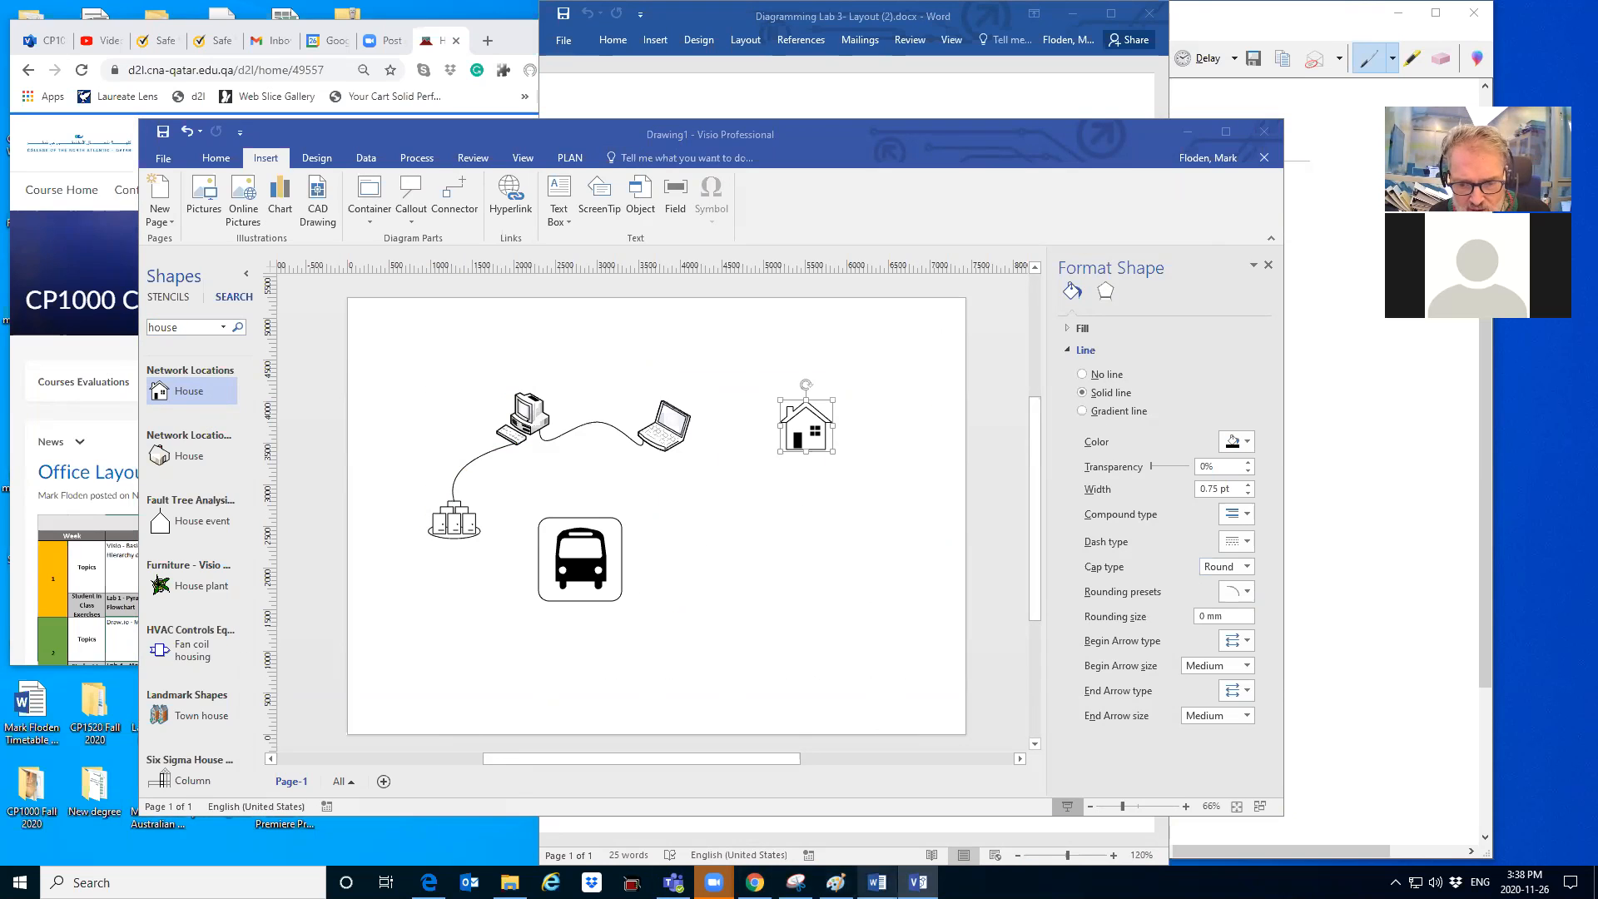
pyautogui.click(877, 882)
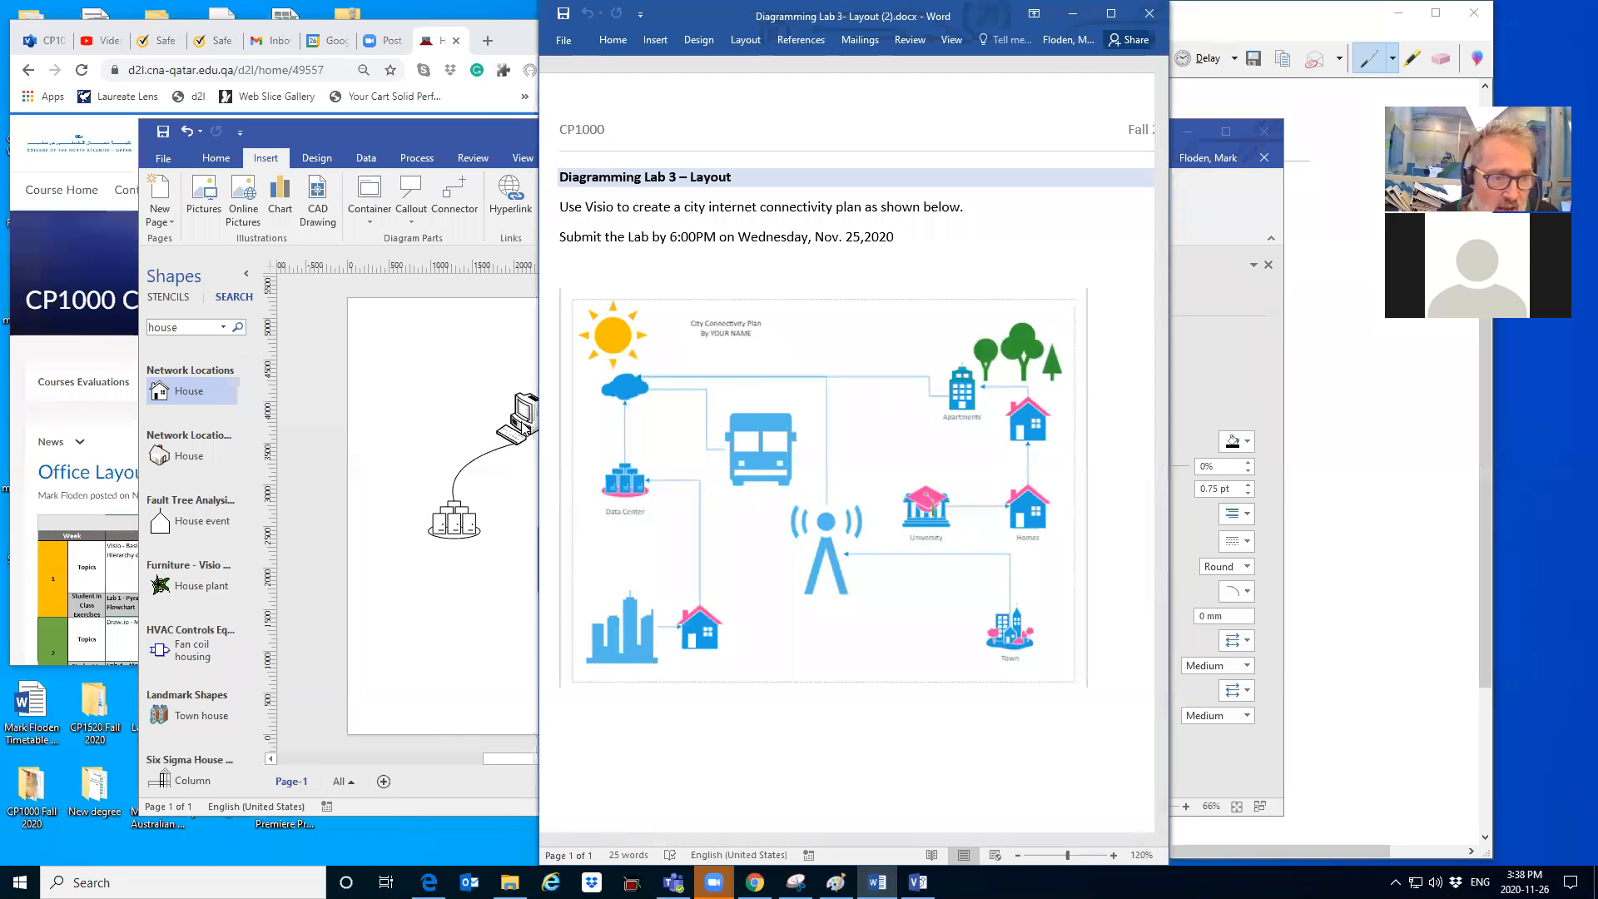
pyautogui.click(306, 328)
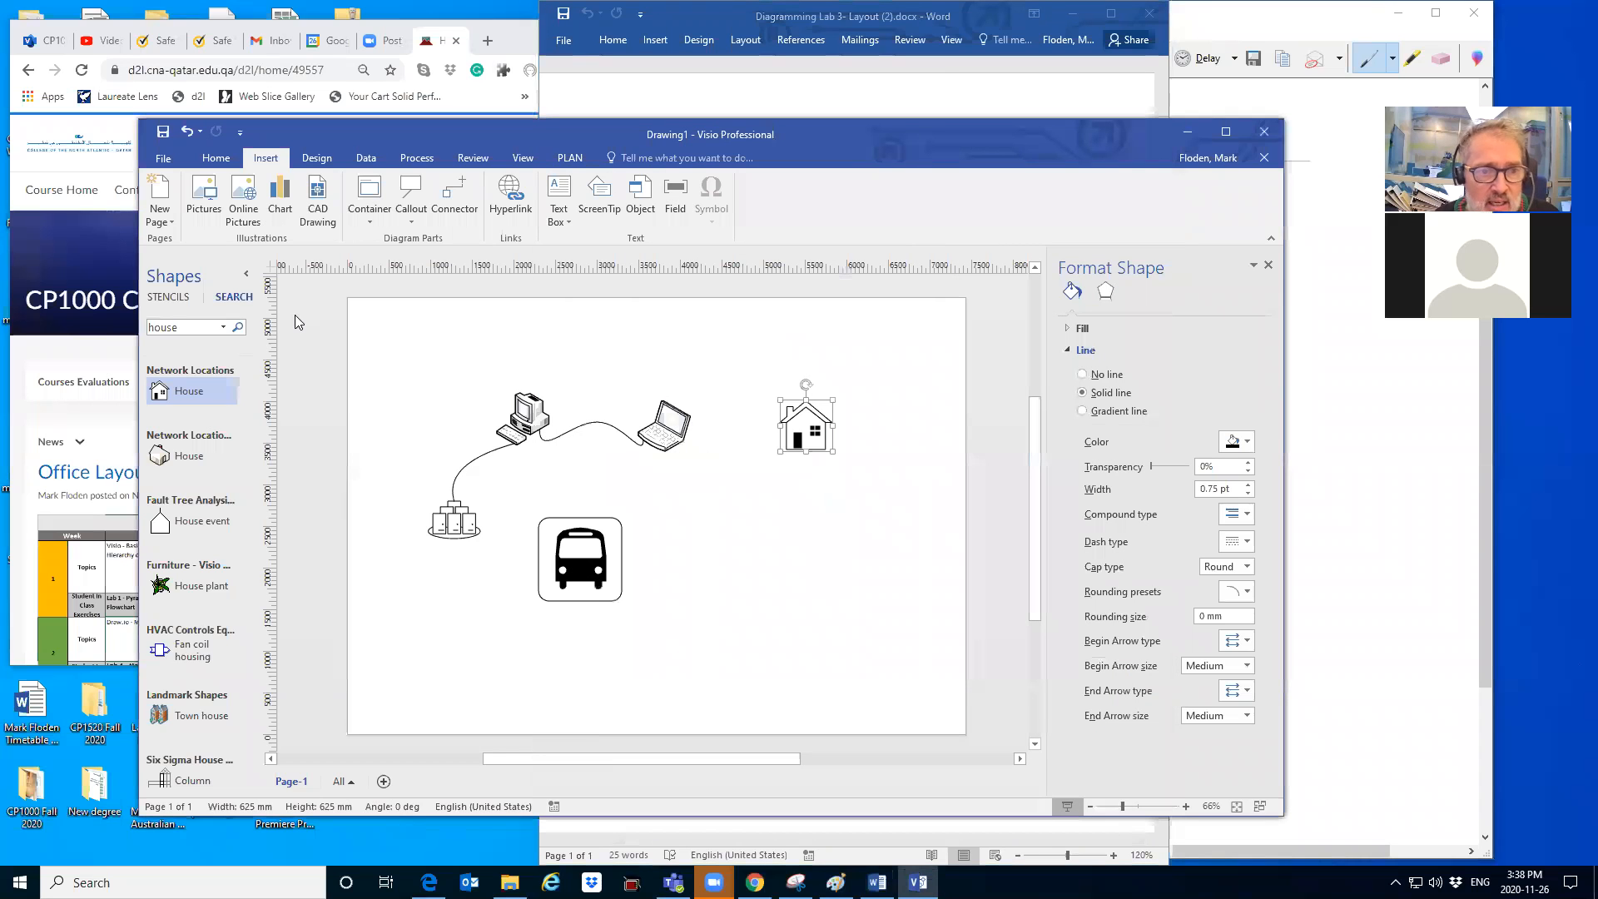
pyautogui.click(559, 203)
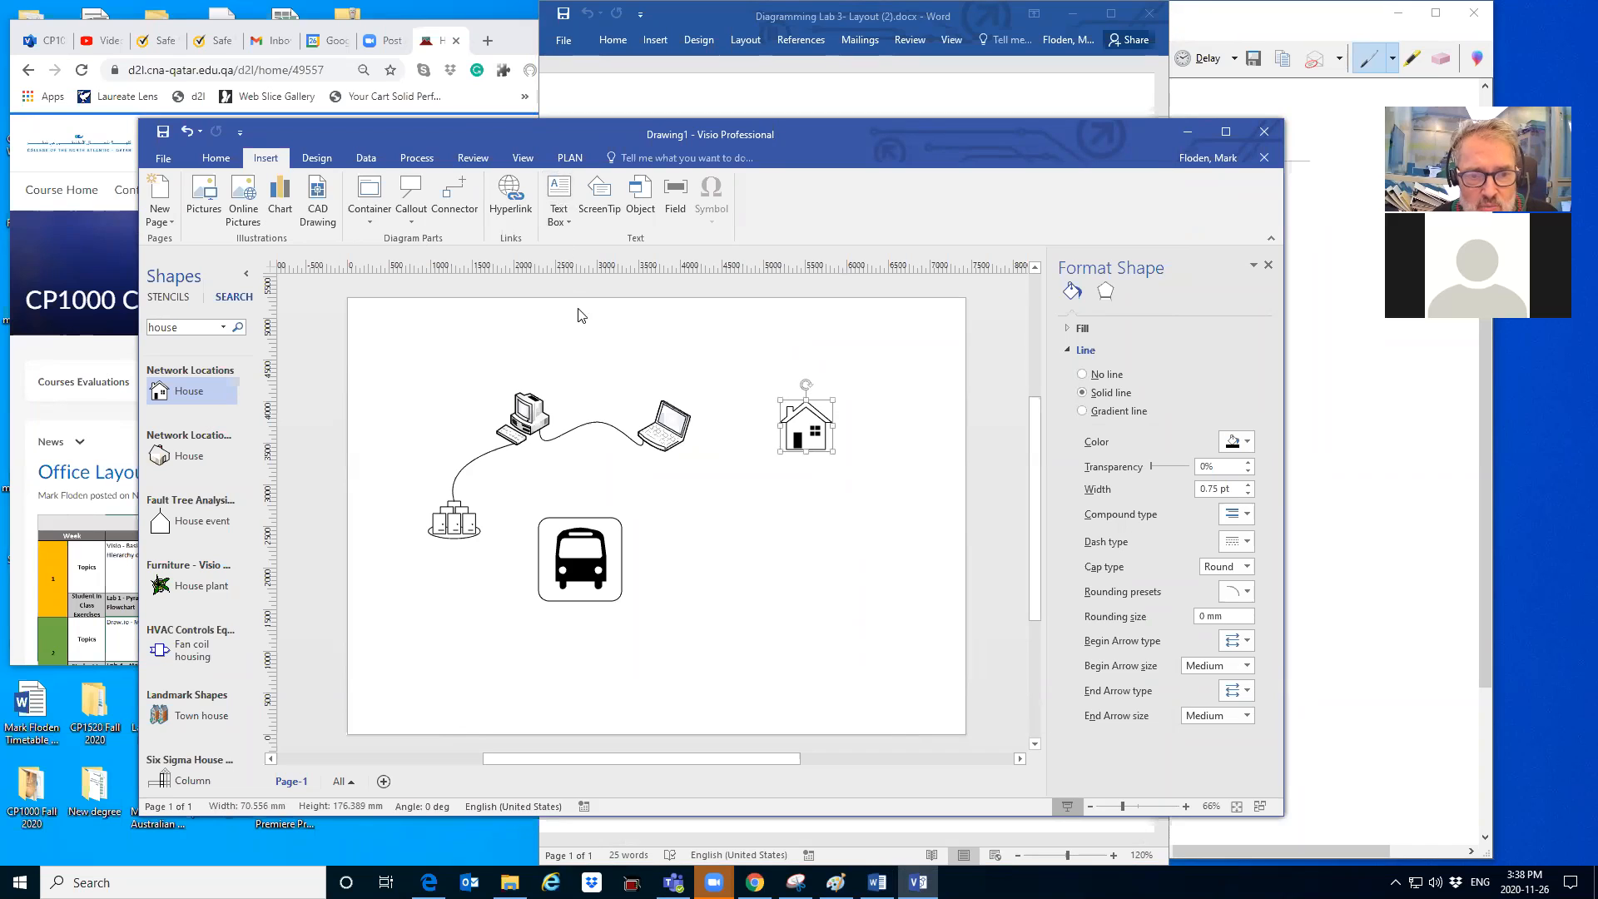
pyautogui.click(575, 328)
pyautogui.moveTo(613, 360); pyautogui.dragTo(705, 365)
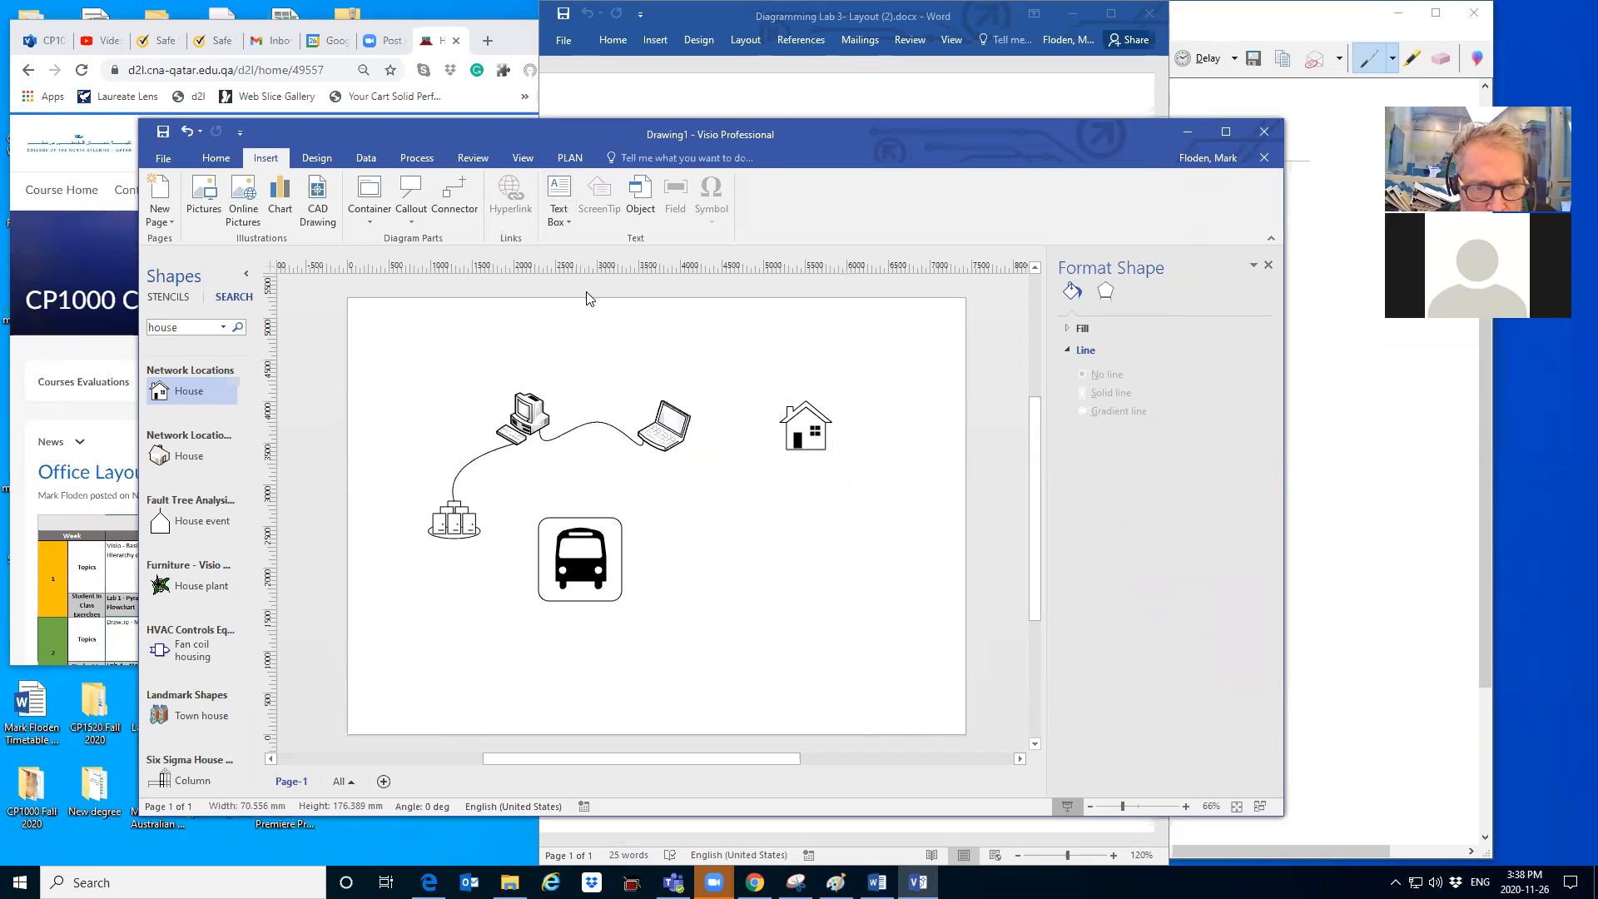
# - Draw a vertical text box about 2100 mm wide and 400 mm high above the PC and laptop
pyautogui.click(569, 222)
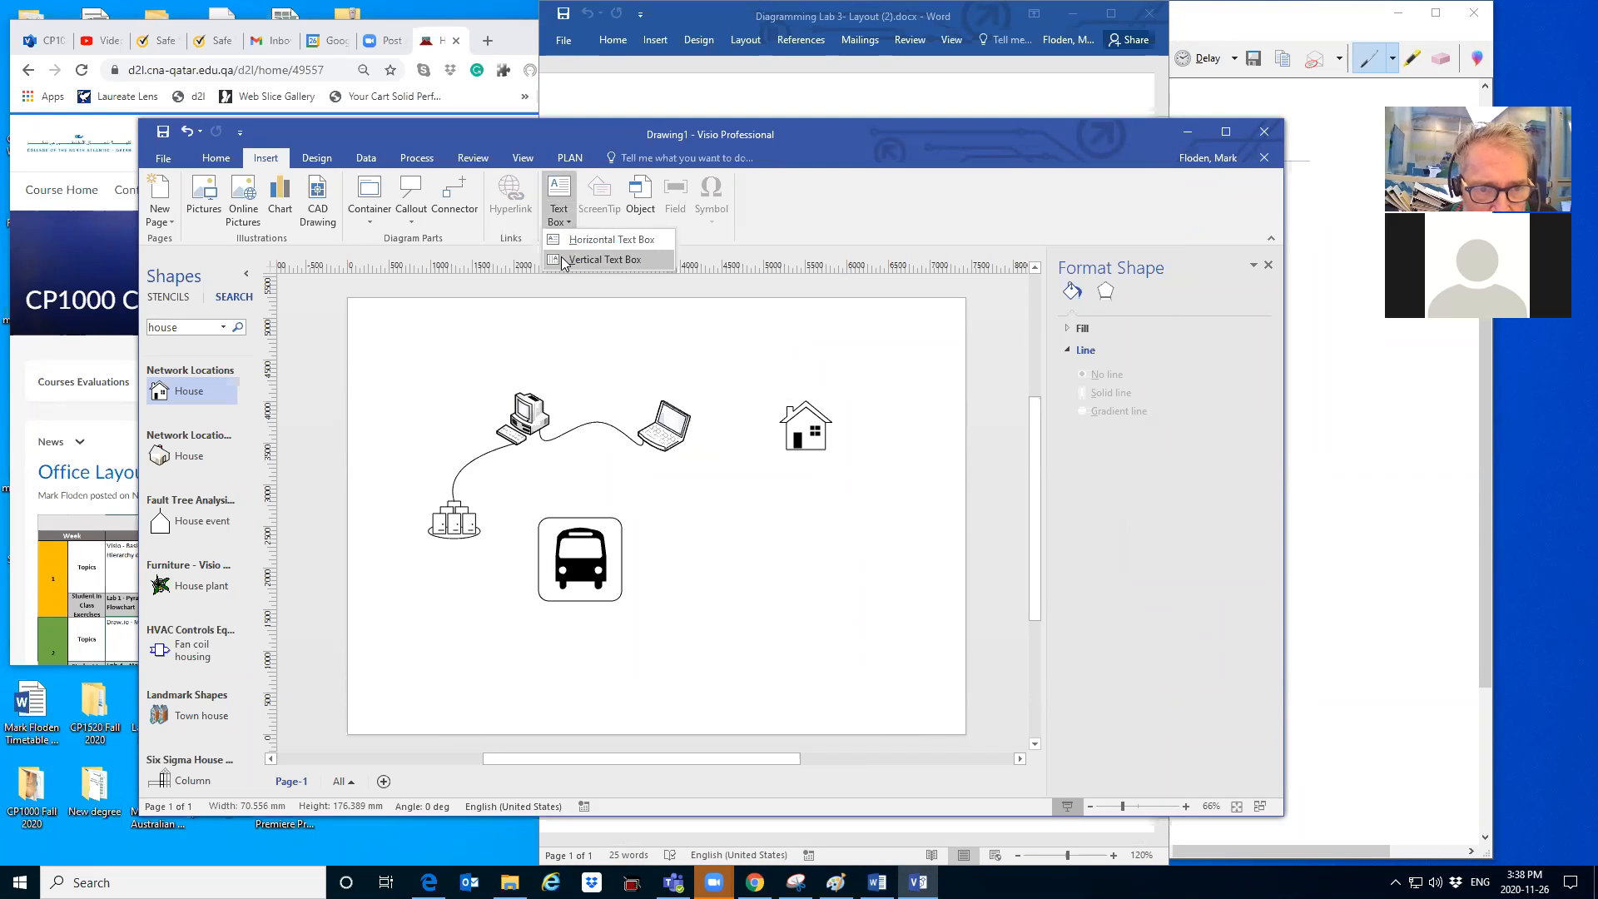
pyautogui.click(602, 260)
pyautogui.moveTo(580, 343); pyautogui.dragTo(754, 376)
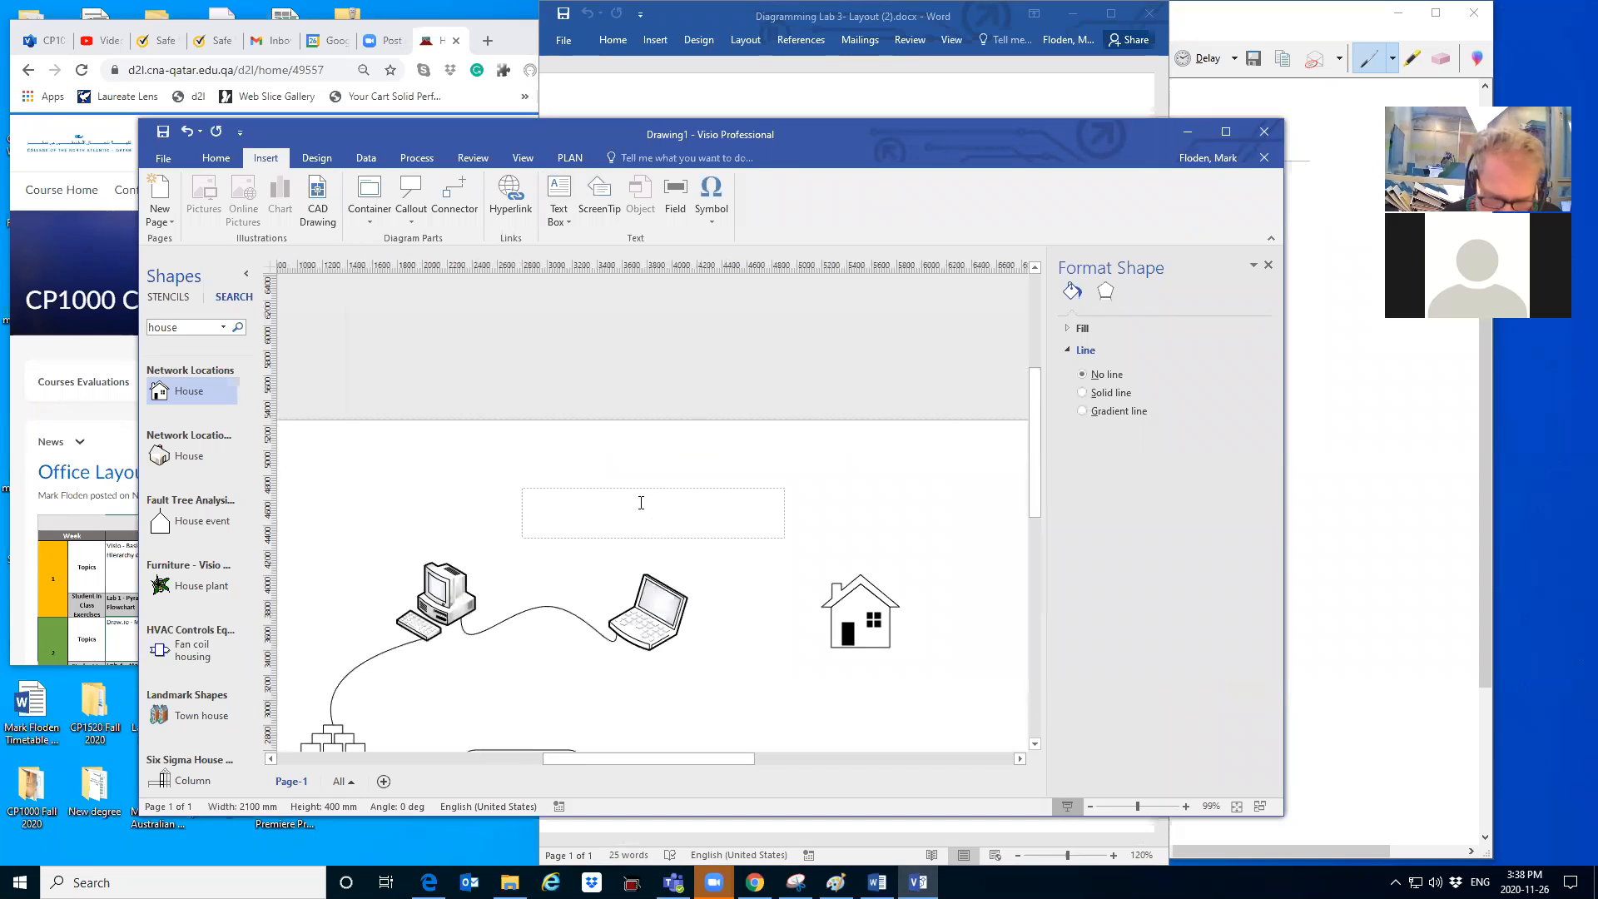
# - Enter "Type something in there" in the new text box, finish the text editing and select the box
pyautogui.write('Type s')
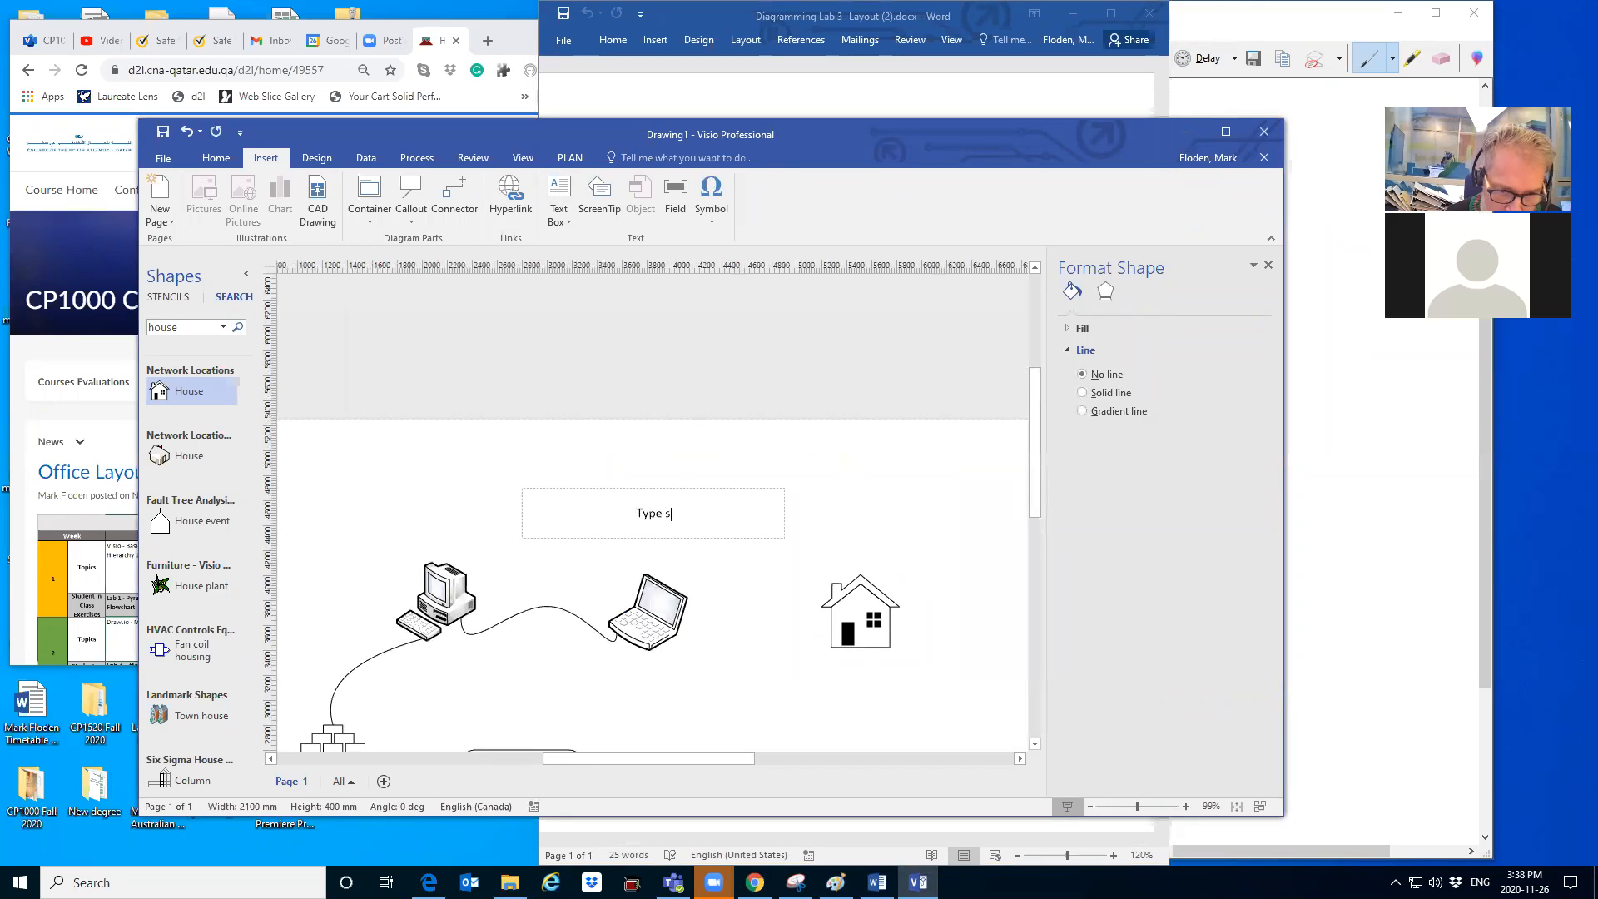
pyautogui.write('omething inv ht')
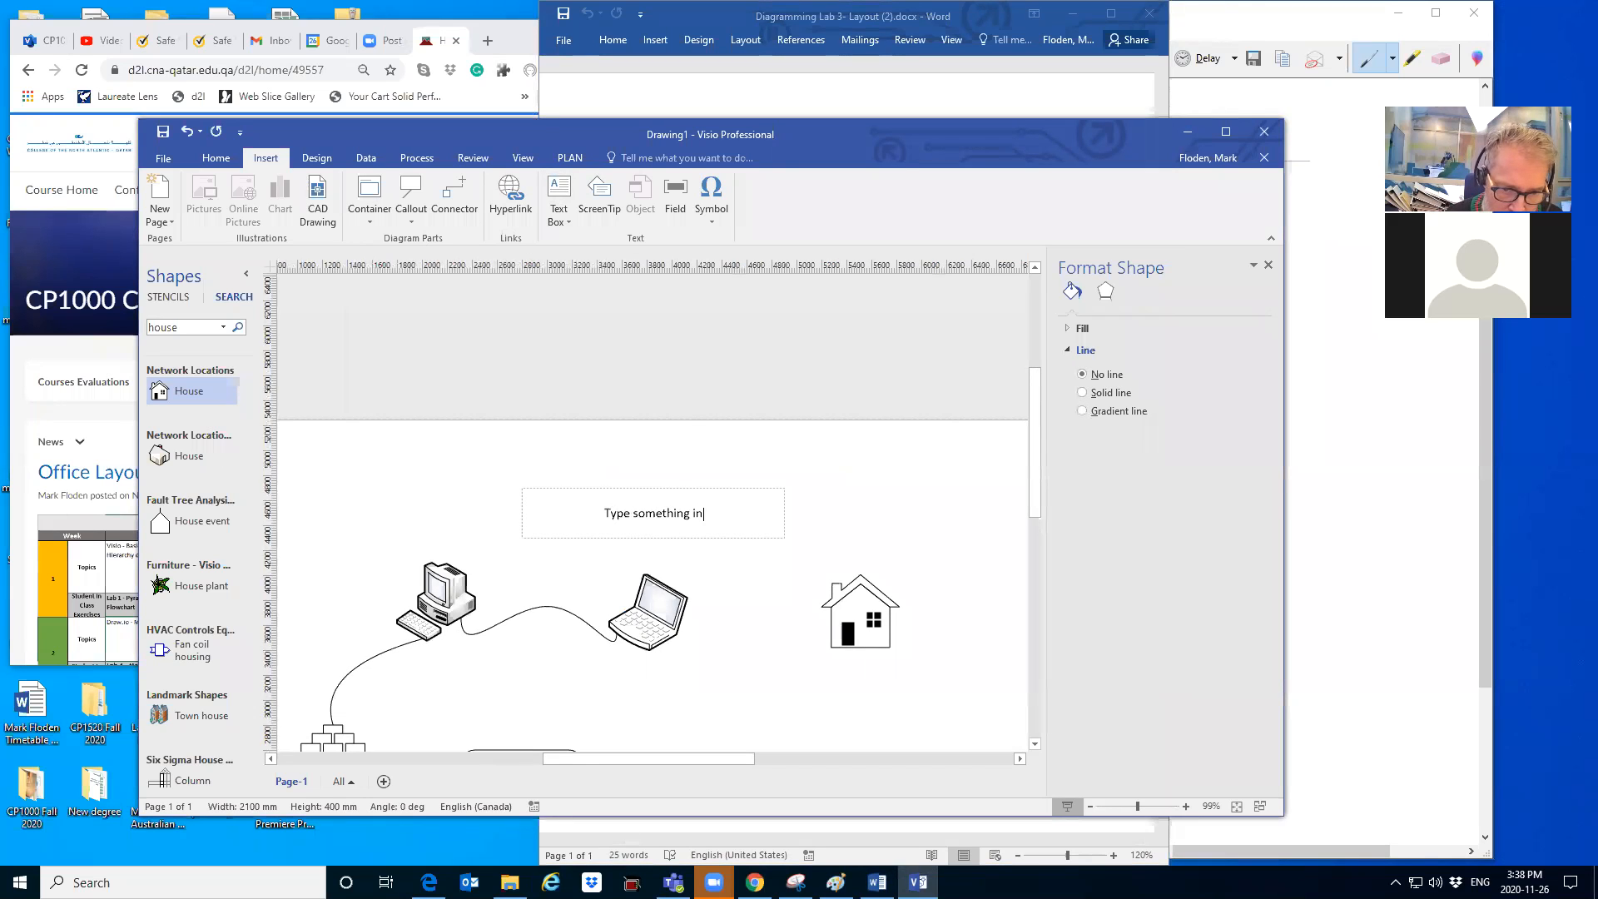
pyautogui.press('BackSpace')
pyautogui.press('BackSpace')
pyautogui.press('BackSpace')
pyautogui.press('BackSpace')
pyautogui.write('there')
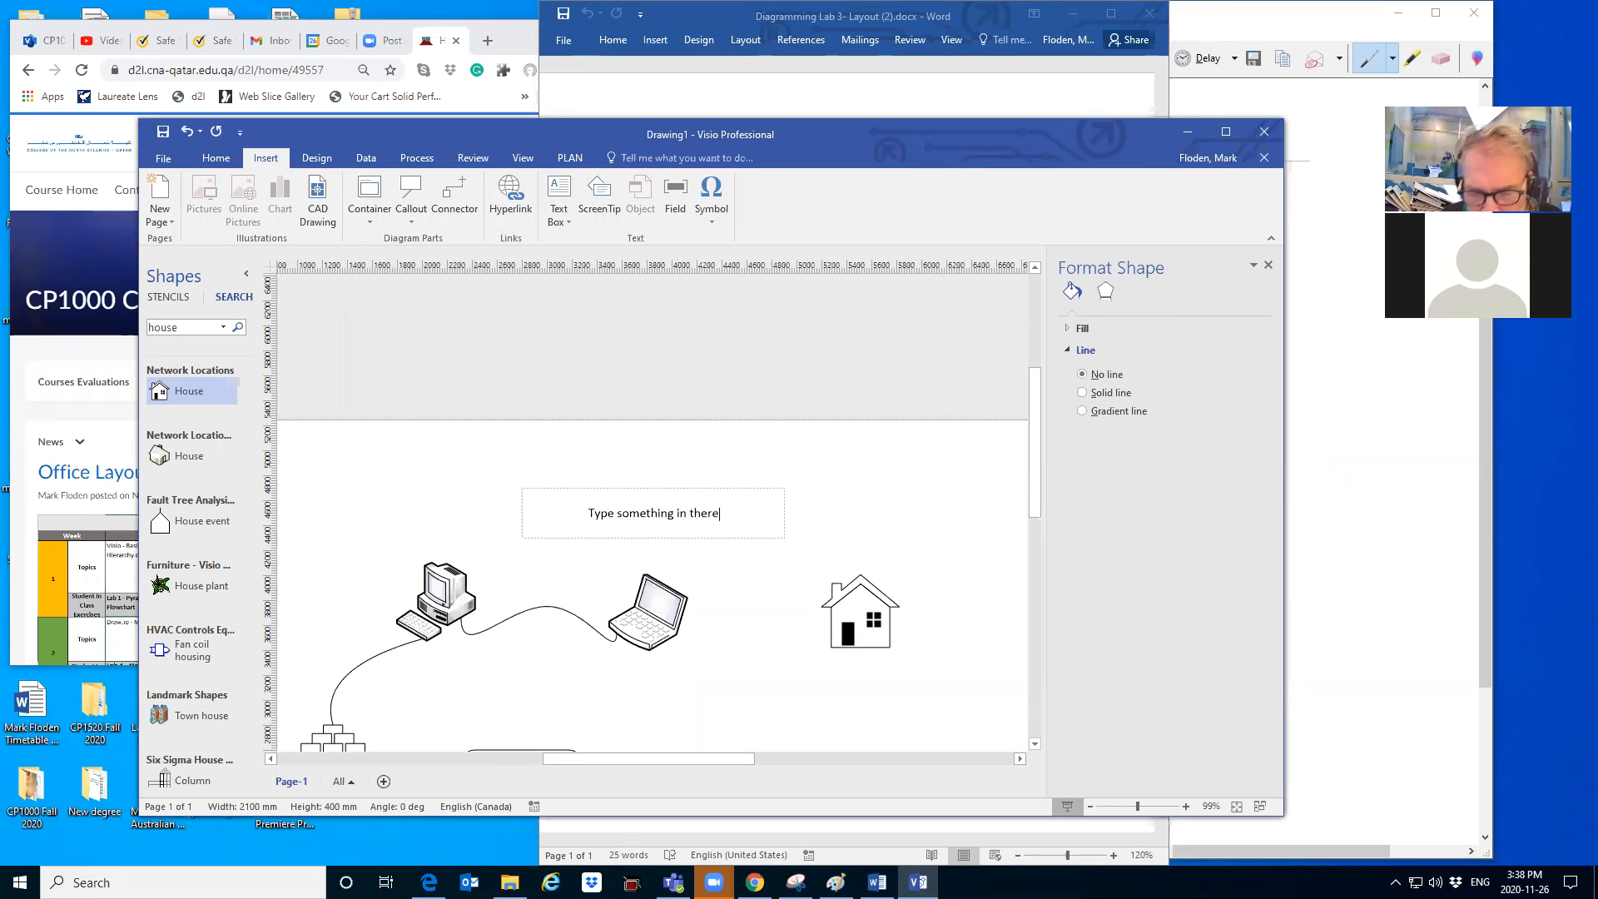
pyautogui.click(670, 594)
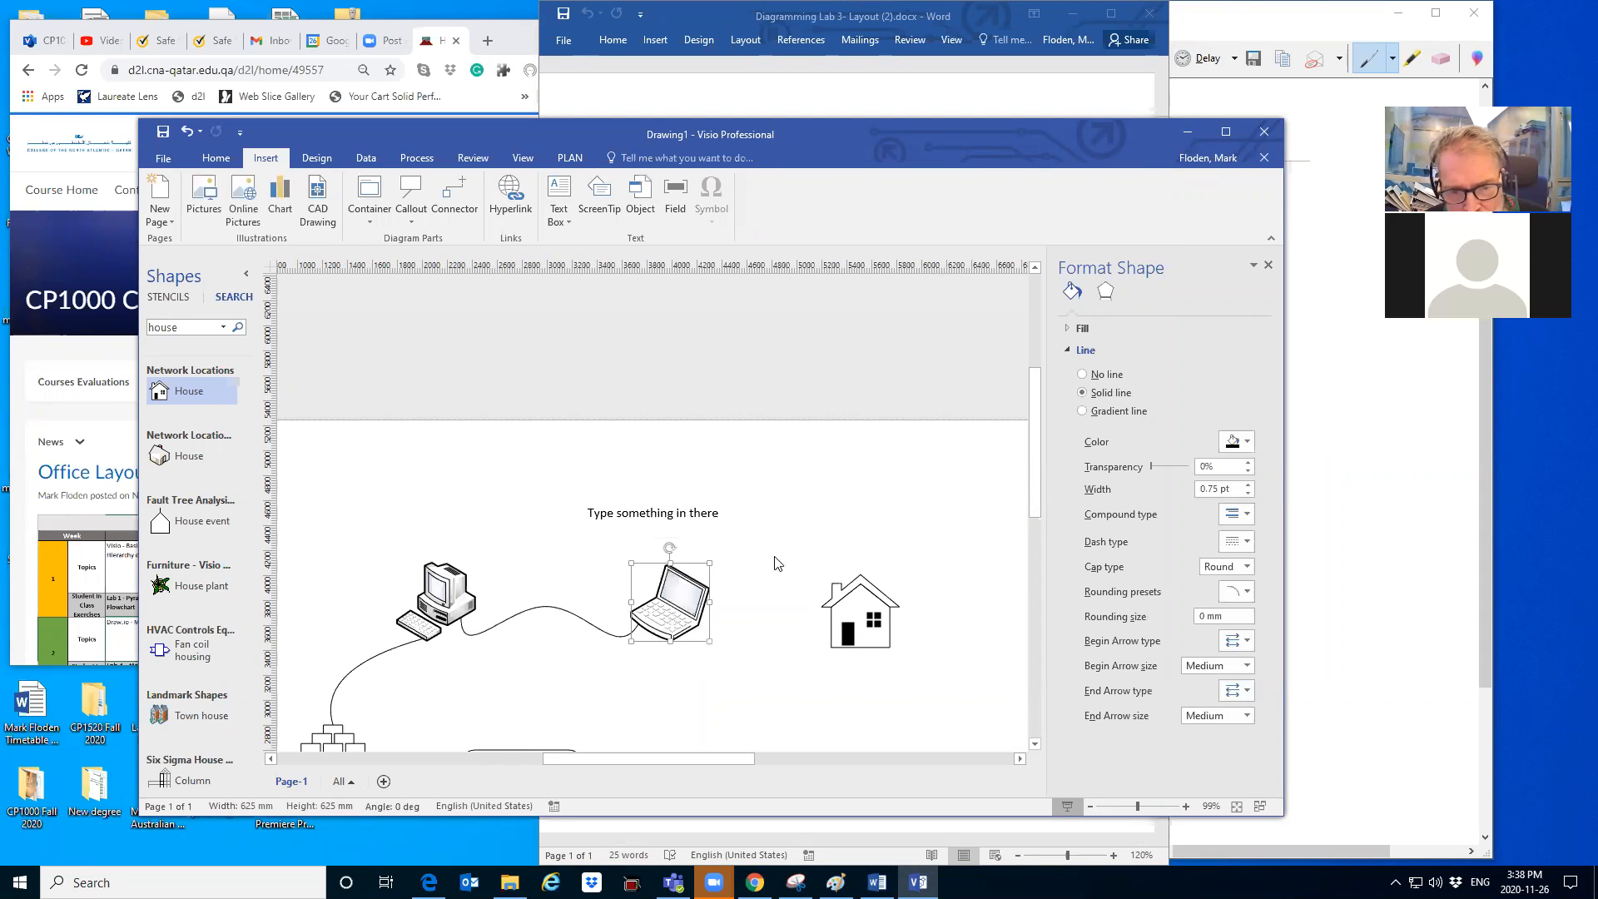
pyautogui.click(718, 515)
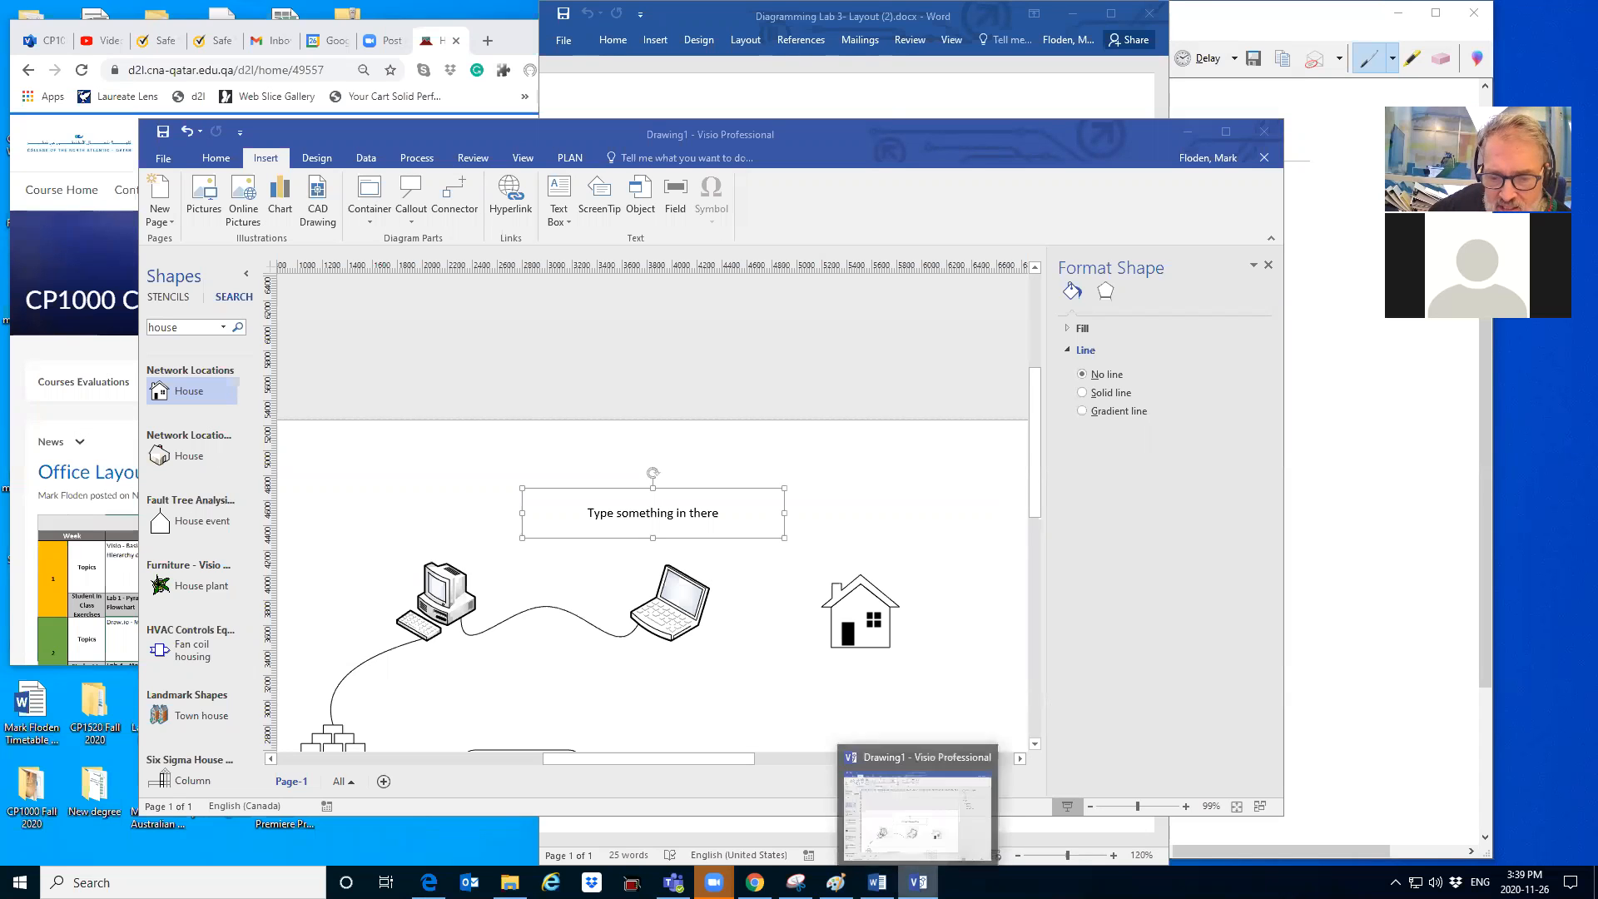
# - Switch to the Diagramming Lab 3 document in Word and review the complete city connectivity plan
pyautogui.click(878, 882)
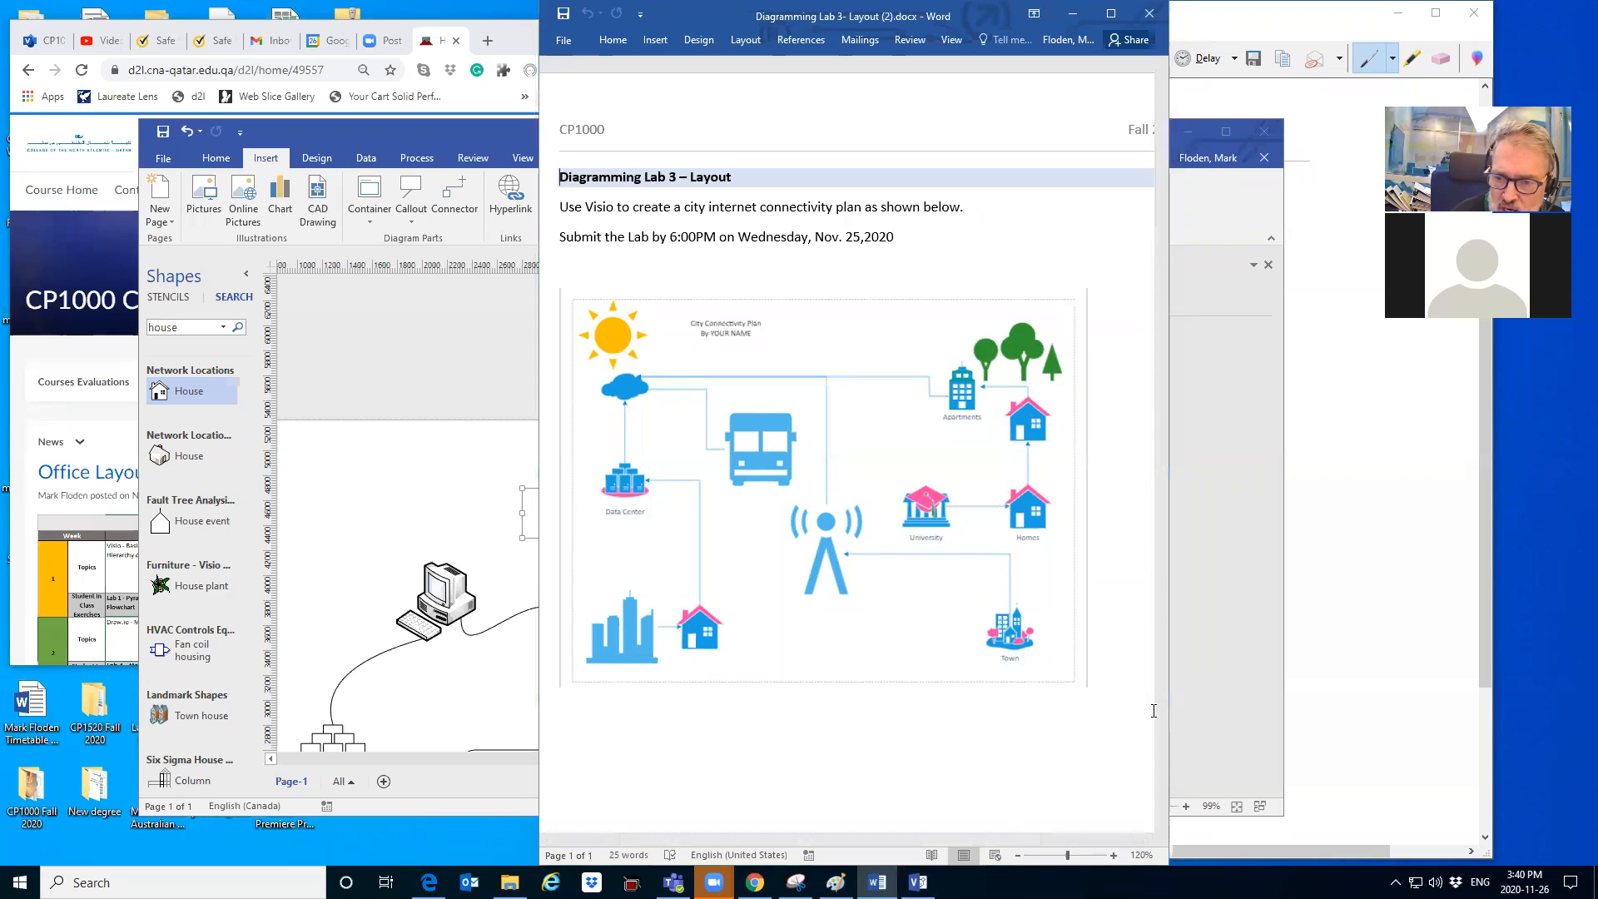
pyautogui.click(956, 775)
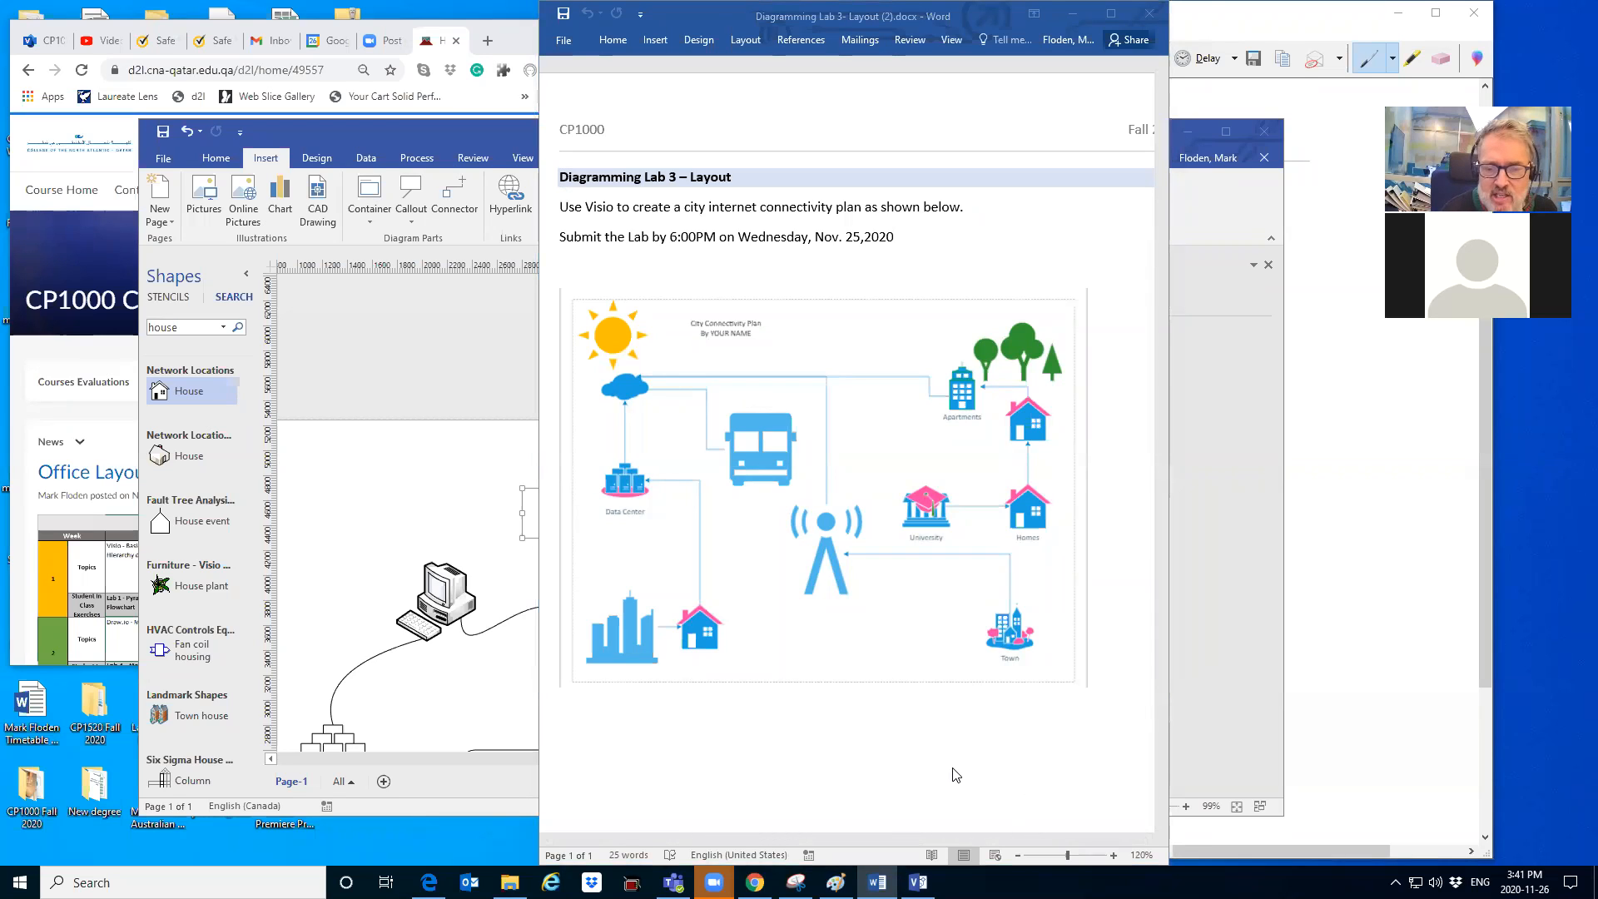